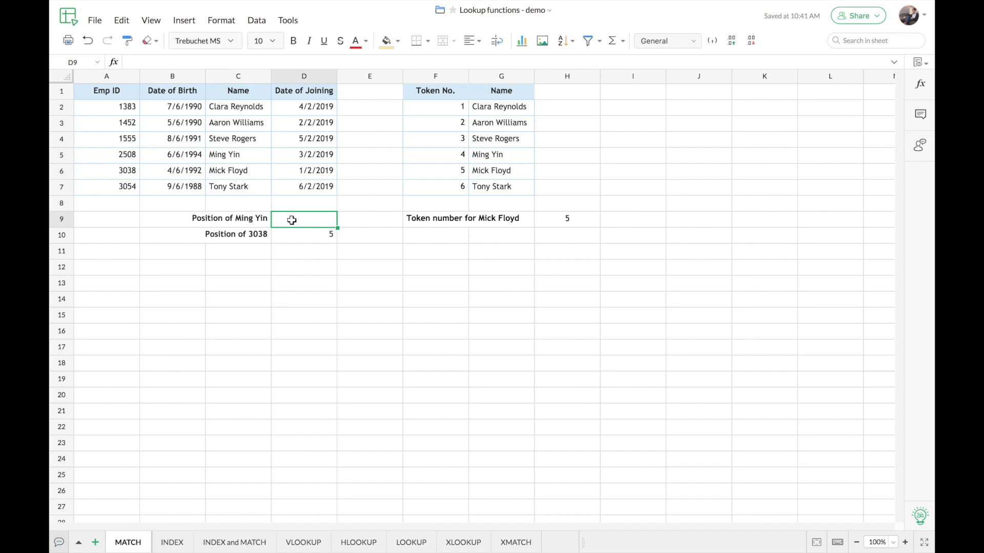
Step: Enter a MATCH formula in D9 that finds the labelled employee's name in C2:C7 with match type 0, and view the MATCH function reference
text(=)
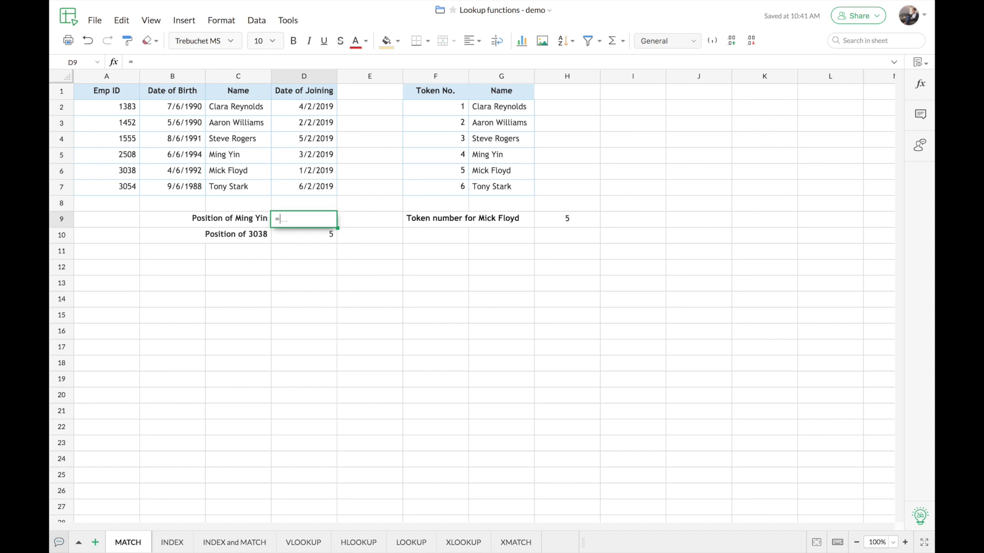
text(ma)
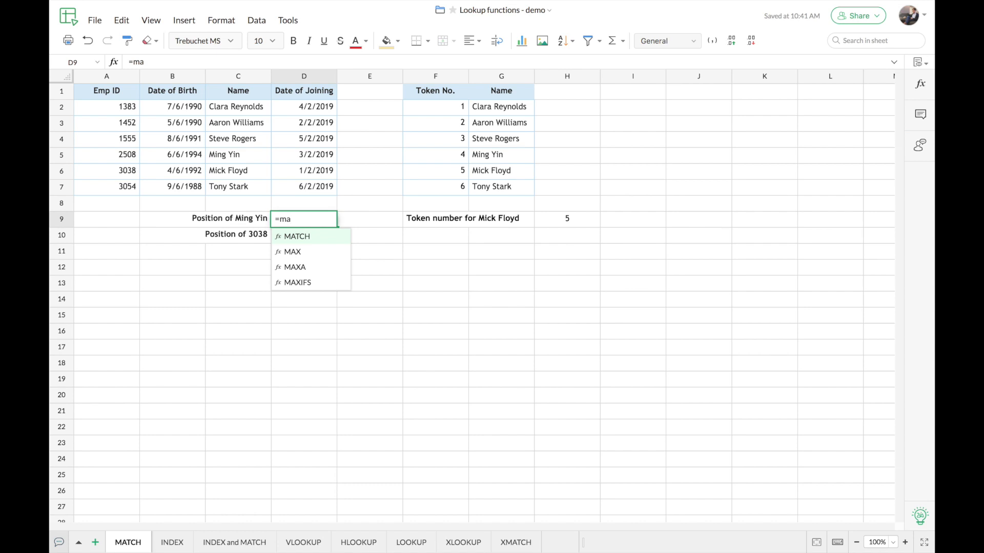
key(Tab)
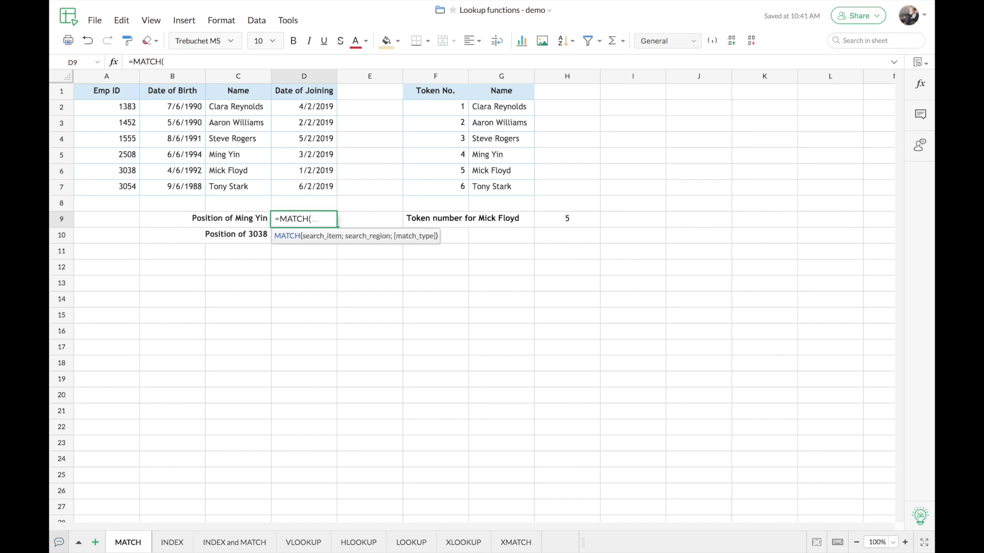
text("Ming Yin")
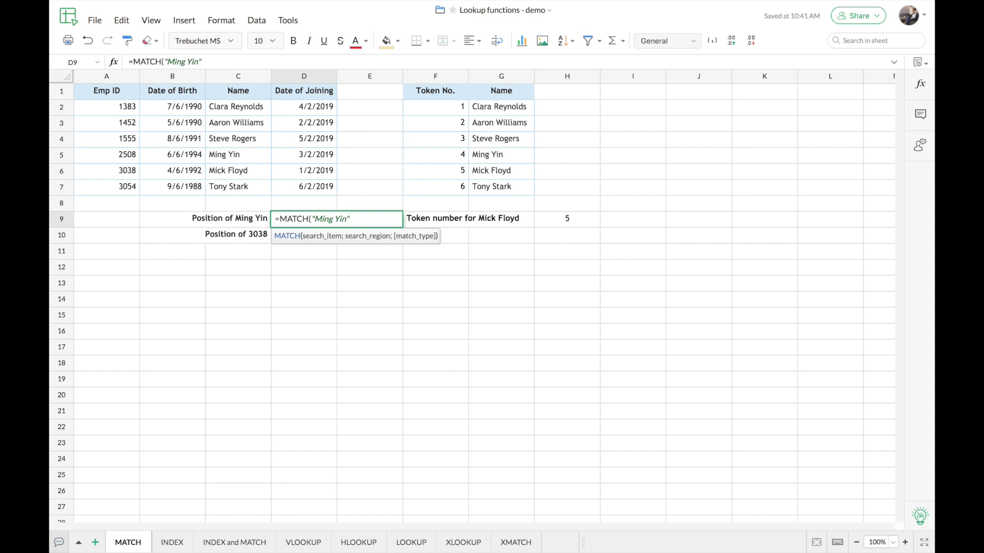
text(,)
drag(236, 107, 241, 184)
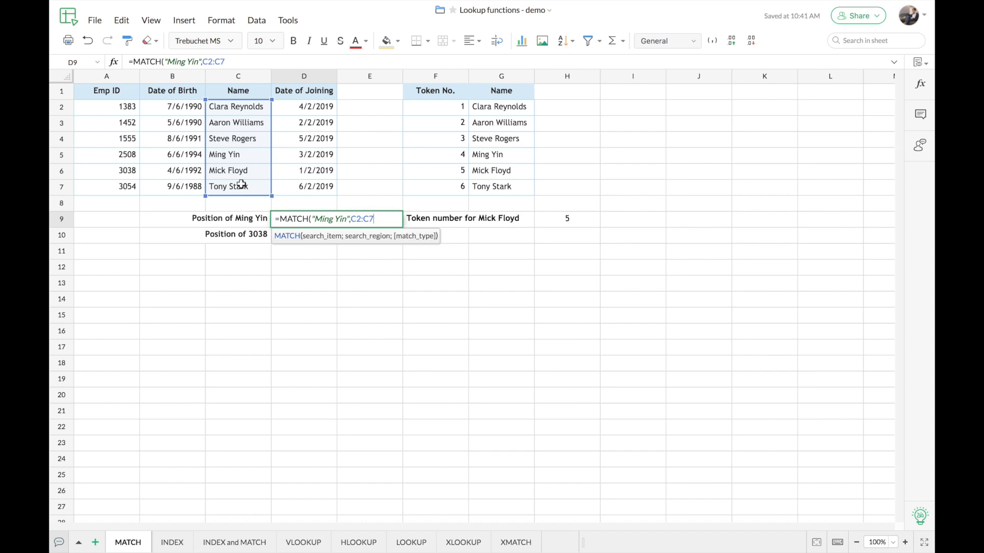
text(,)
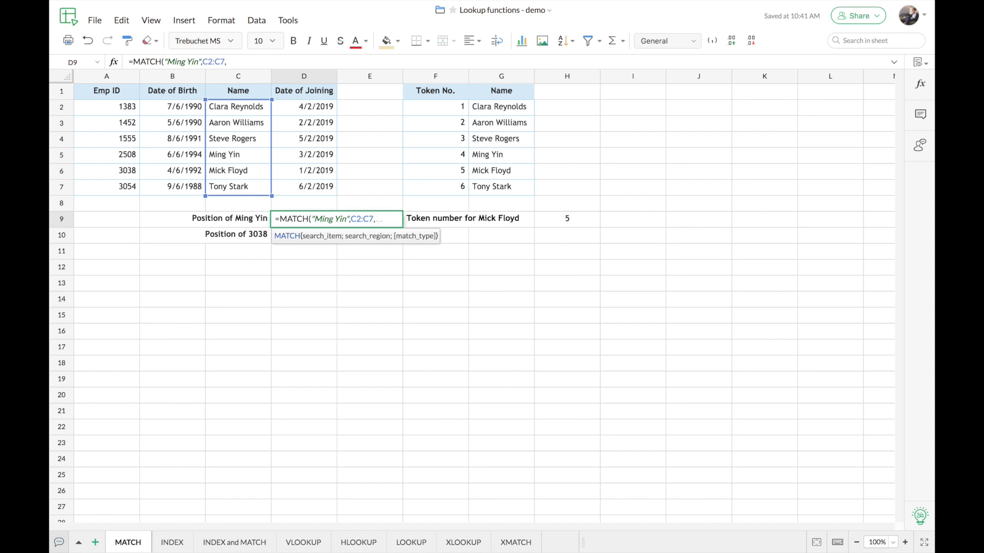
text(0)
click(287, 236)
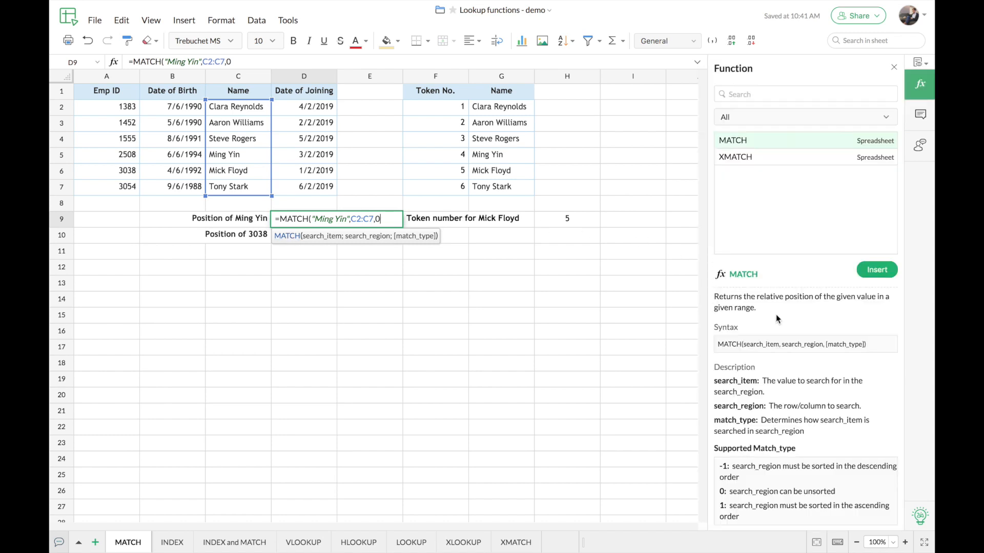
scroll(776, 314, down, 1)
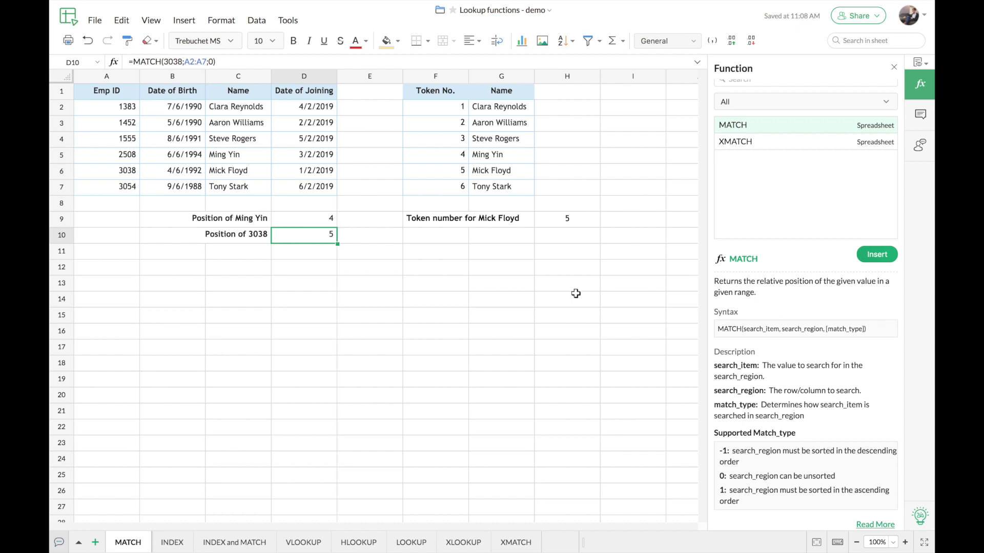
Step: Examine the MATCH formulas in D9, D10 and H9 and the ranges they search
click(319, 218)
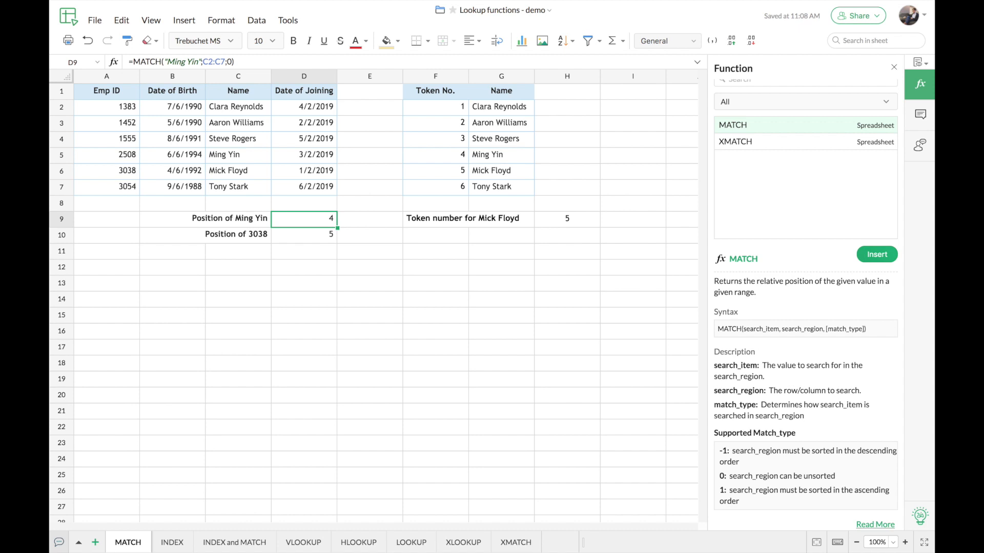
double_click(284, 217)
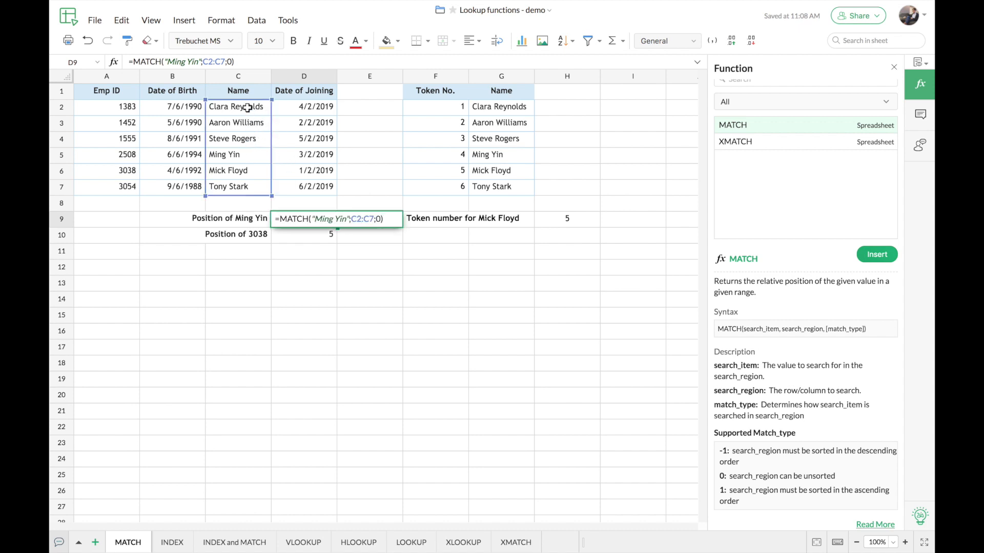
key(Escape)
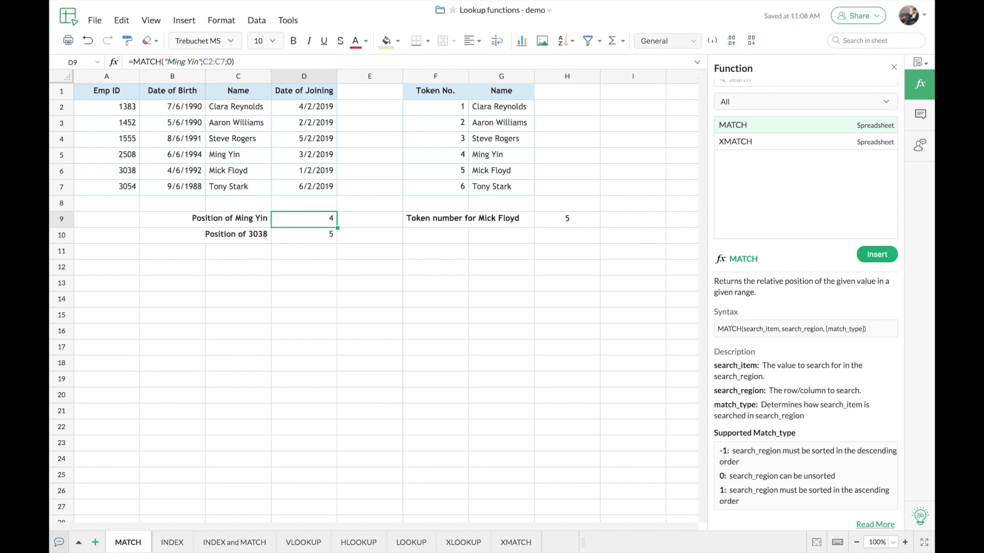
key(Down)
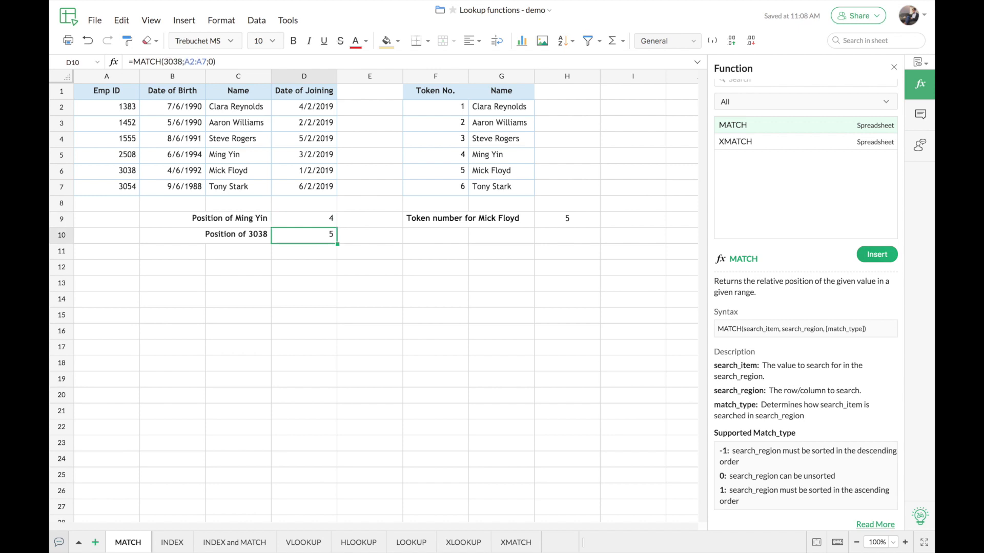
key(F2)
click(105, 171)
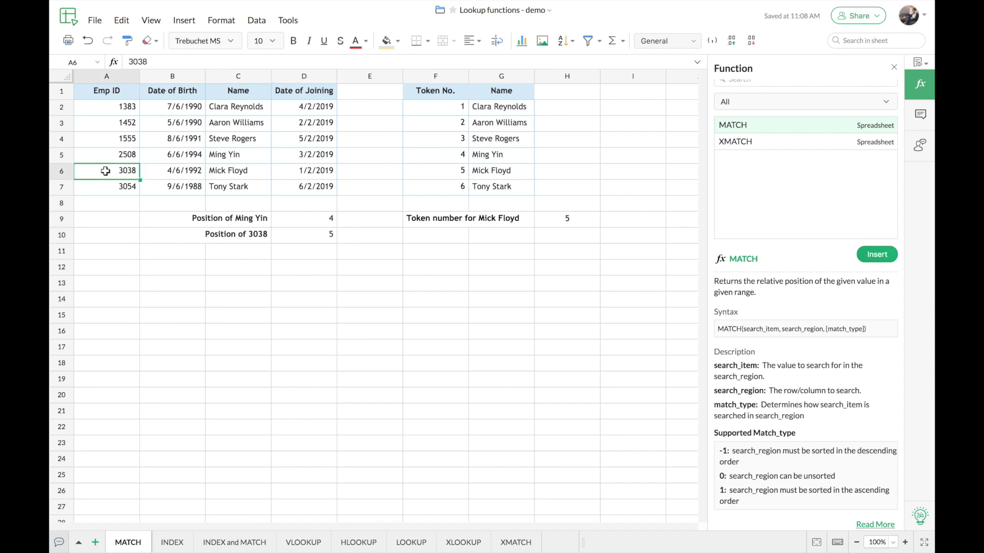
click(549, 219)
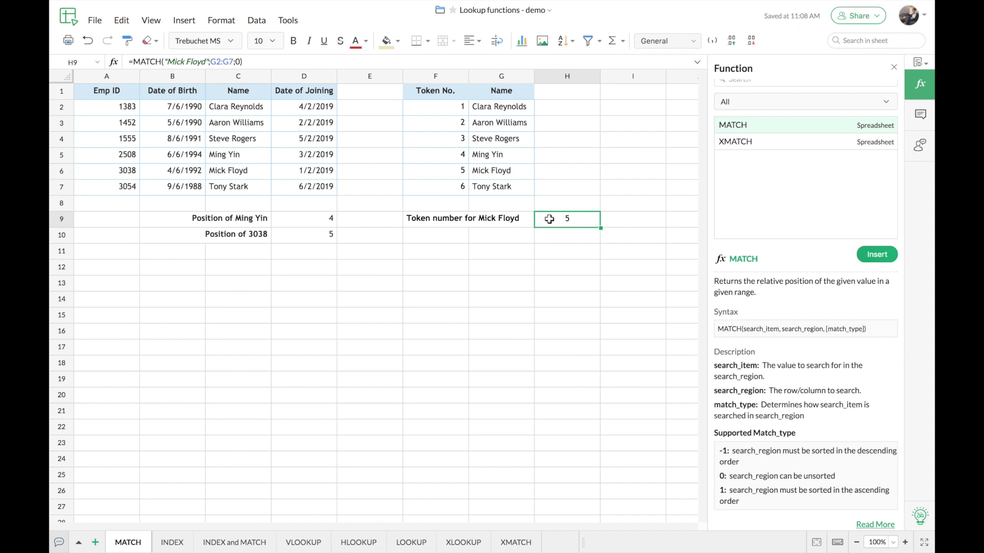
double_click(549, 219)
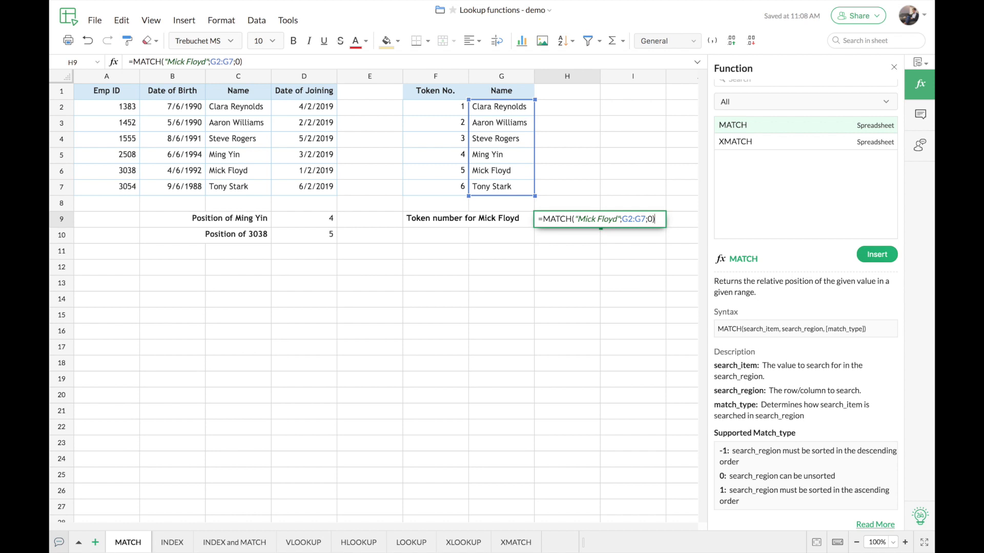
key(Return)
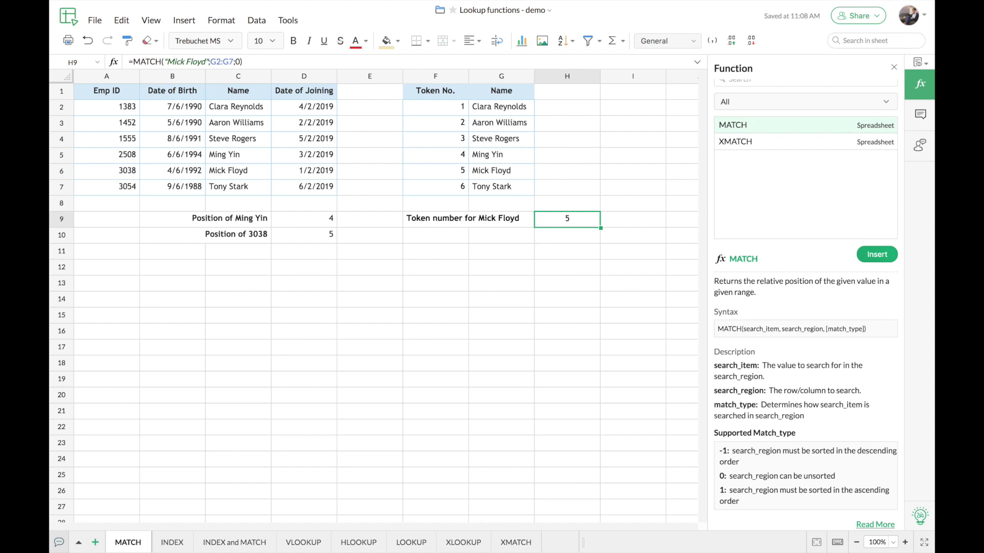
Step: On the INDEX sheet, close the function reference and enter =INDEX(A2:D8,4,3) in D10 for the Flower Vase unit price
click(173, 542)
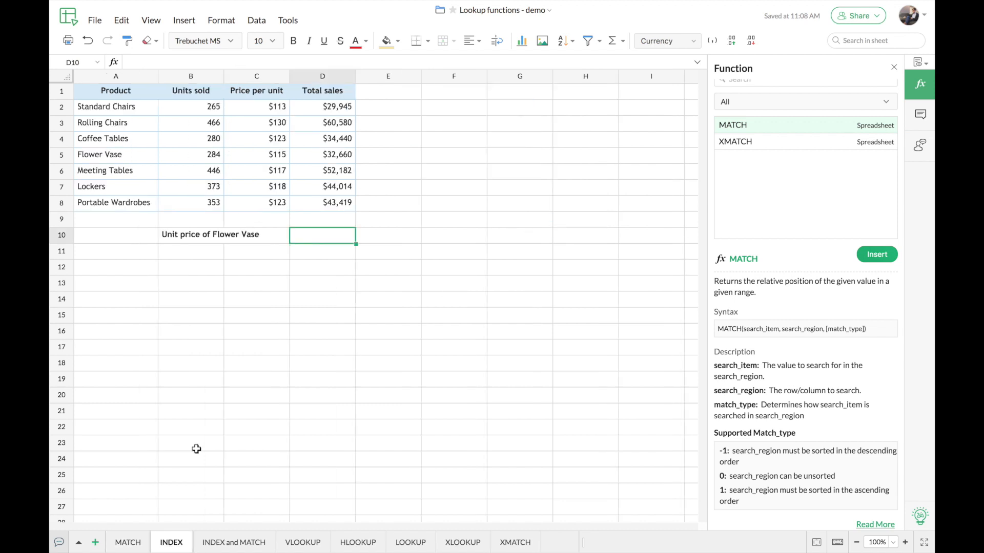
click(894, 67)
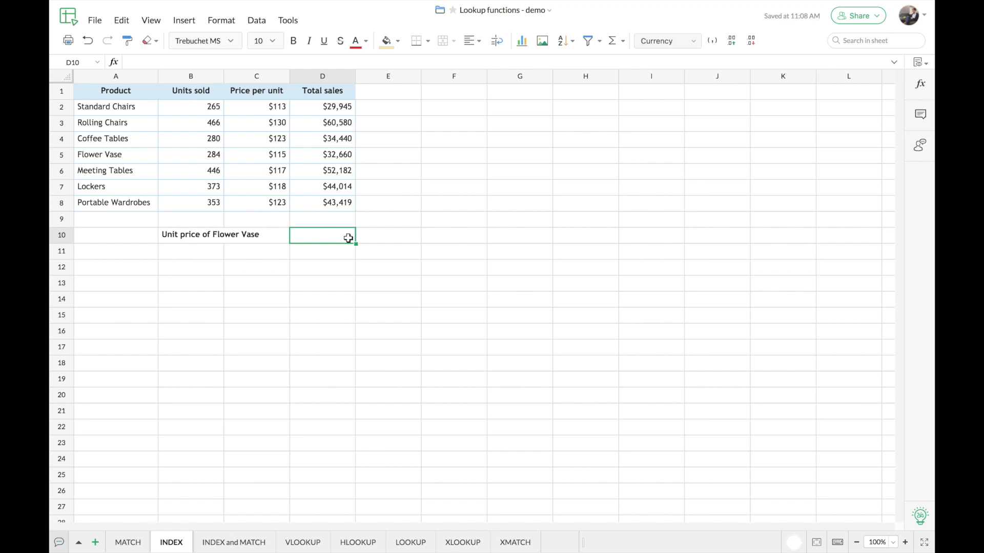
text(=INDEX()
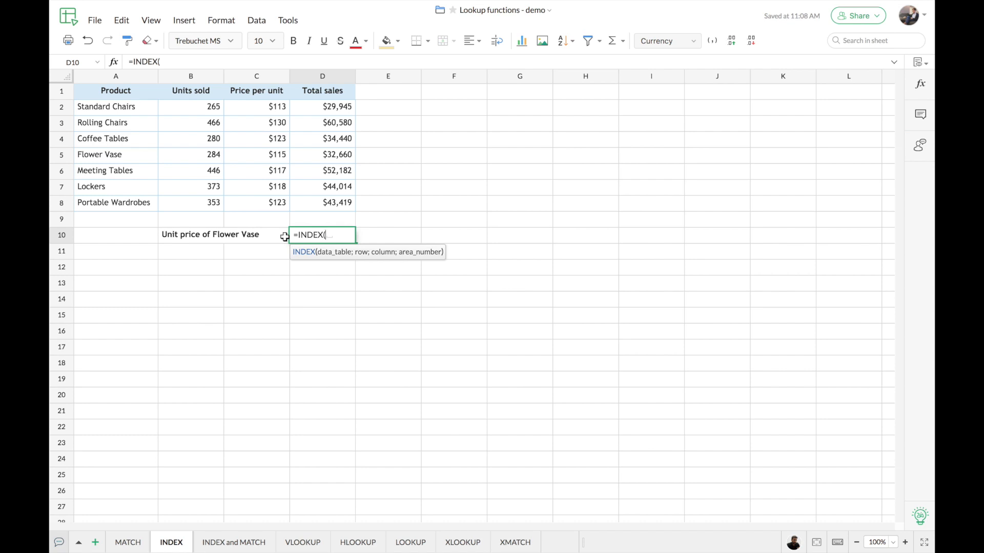
drag(114, 106, 301, 200)
text(,)
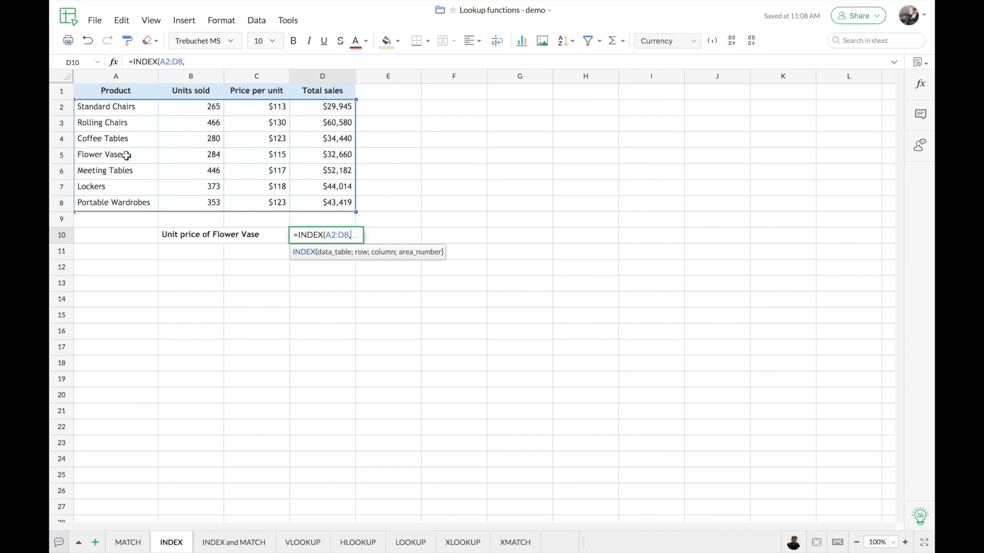
text(4,)
text(3)
key(Return)
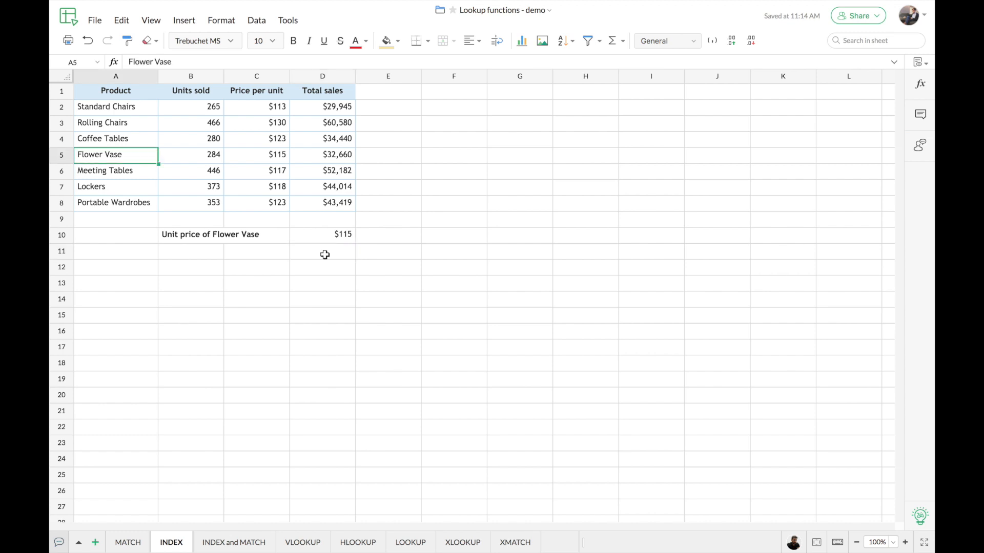
Step: Check the INDEX result against the Flower Vase row by highlighting A5:C5 up to its price per unit
click(319, 251)
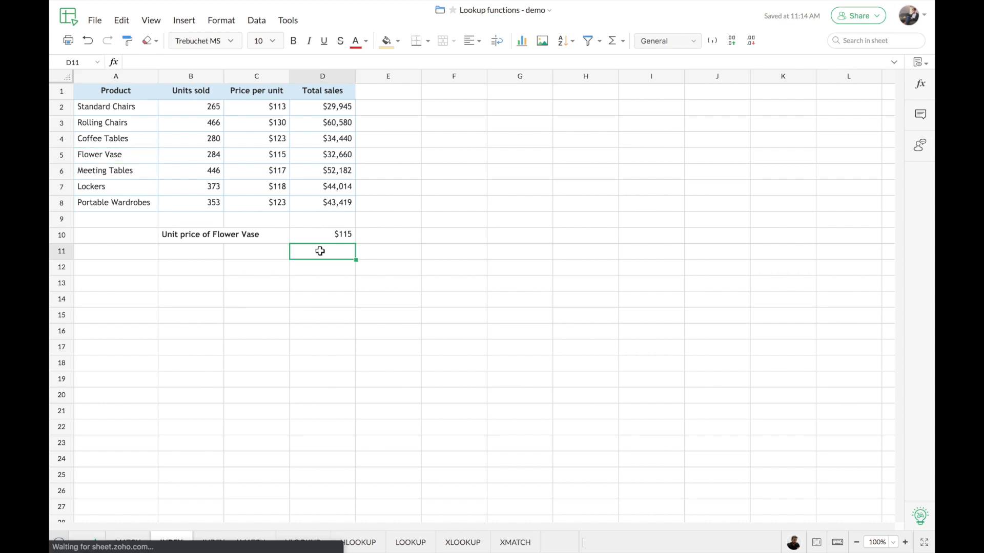
drag(111, 153, 244, 154)
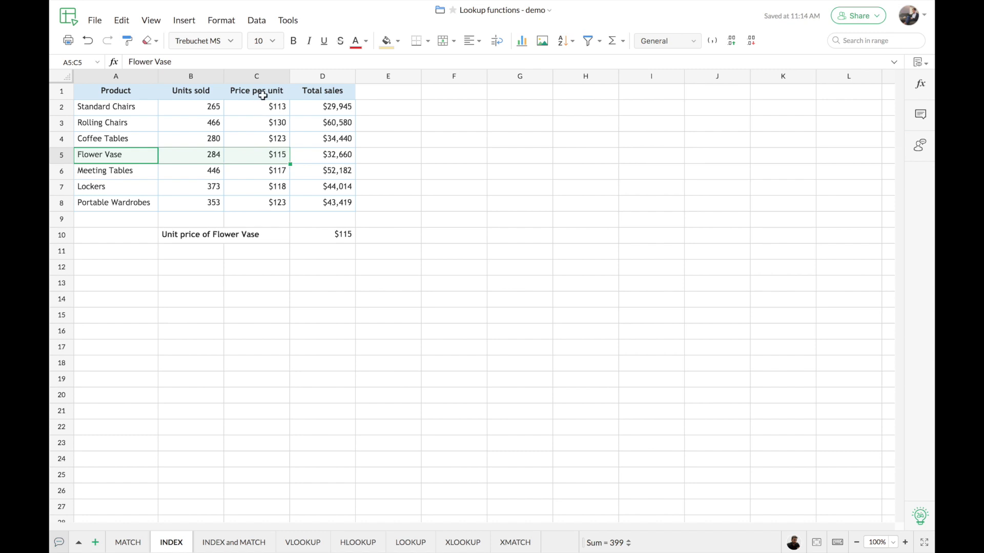
click(322, 257)
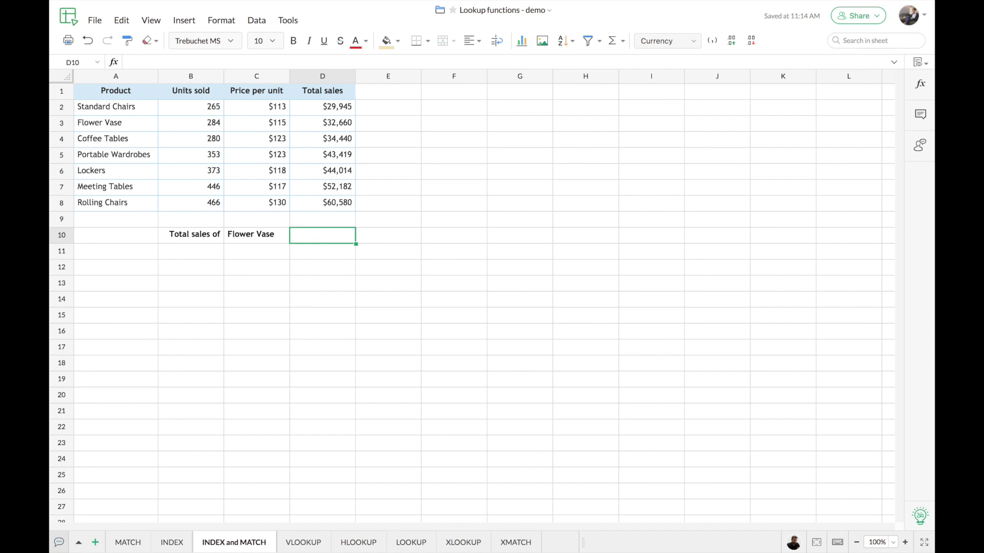
Step: Start an INDEX formula in D10 of the INDEX and MATCH sheet with A2:D8 as its data table
text(=inde)
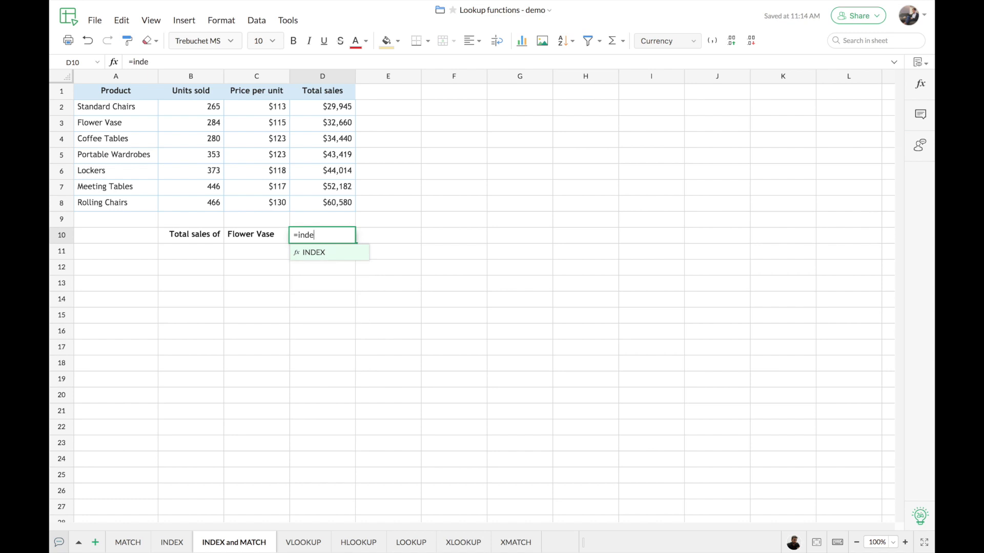
key(Tab)
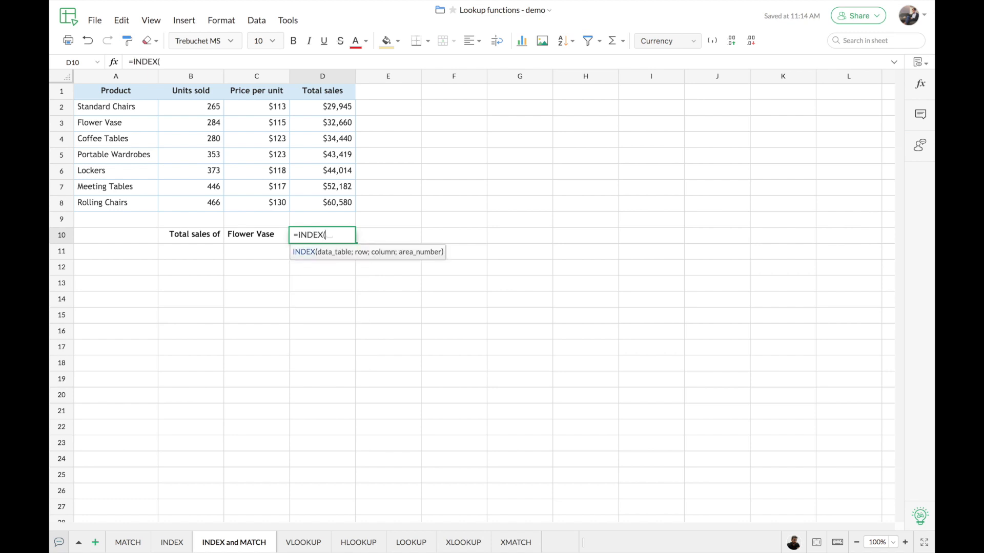
drag(131, 106, 349, 205)
text(,)
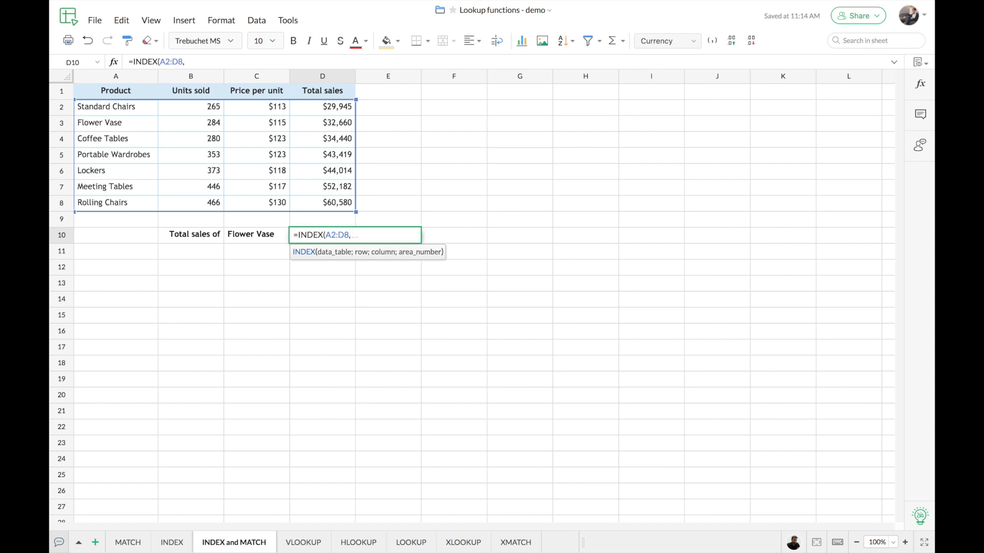
Step: Complete the D10 formula with MATCH(C10,A2:A8,0) as the row argument and 4 as the column, and review it
text(mat)
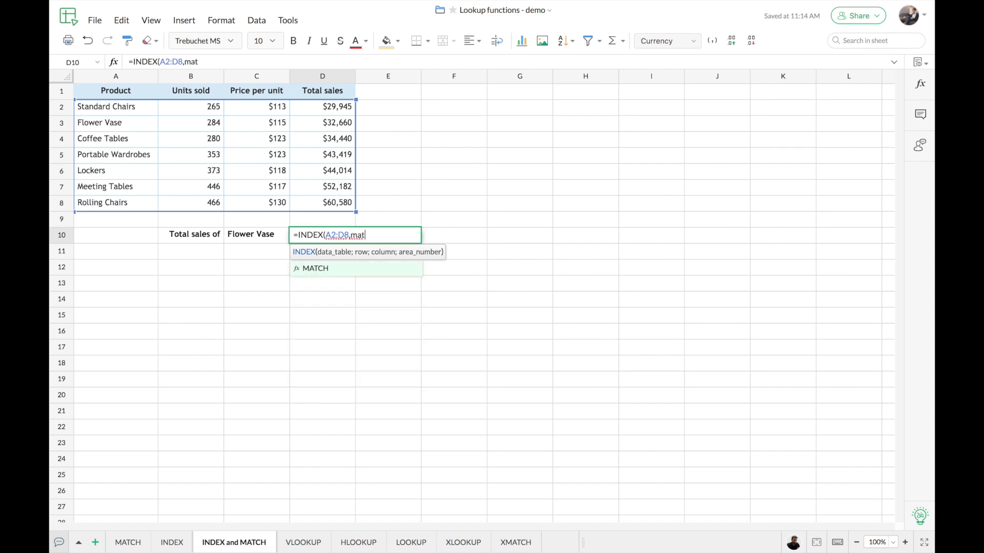
key(Tab)
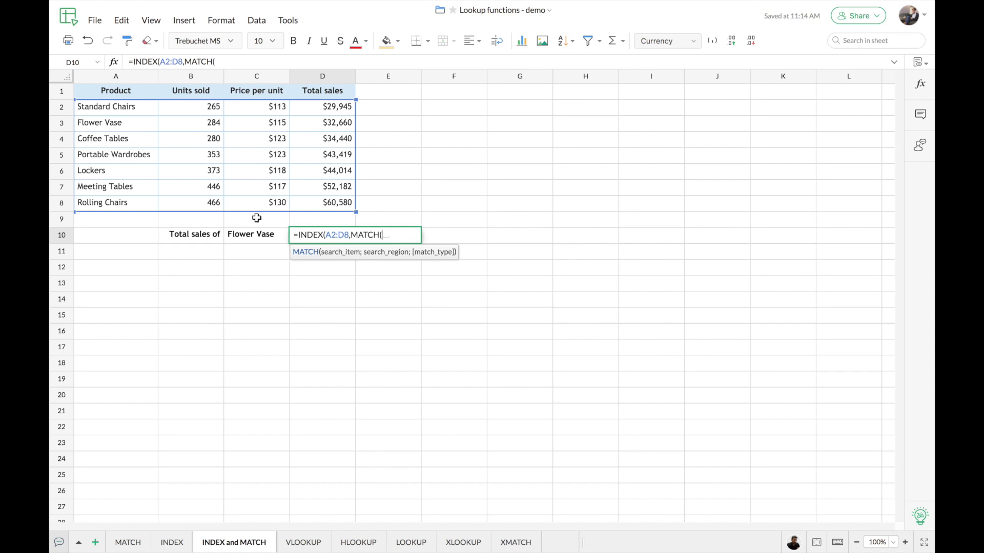
click(259, 234)
text(,)
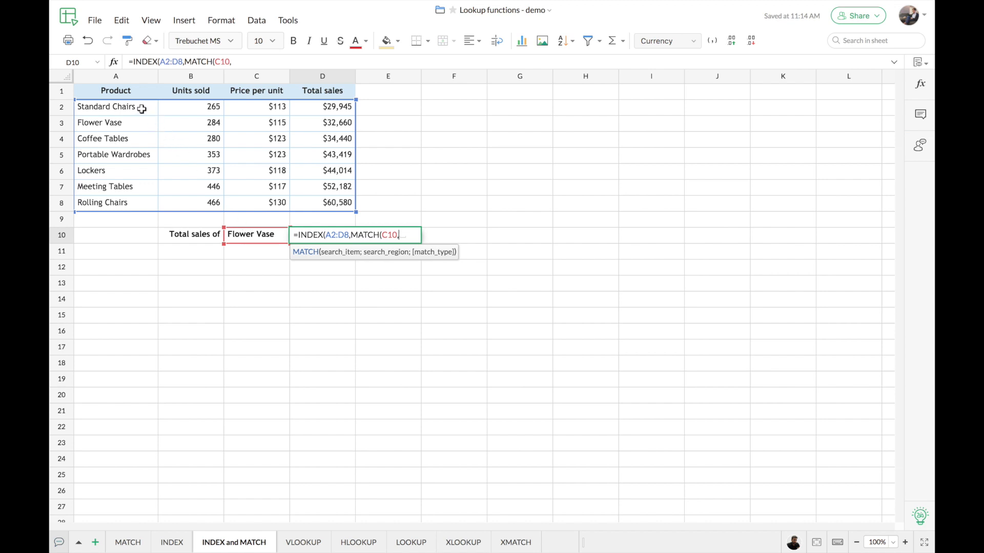
drag(141, 108, 135, 200)
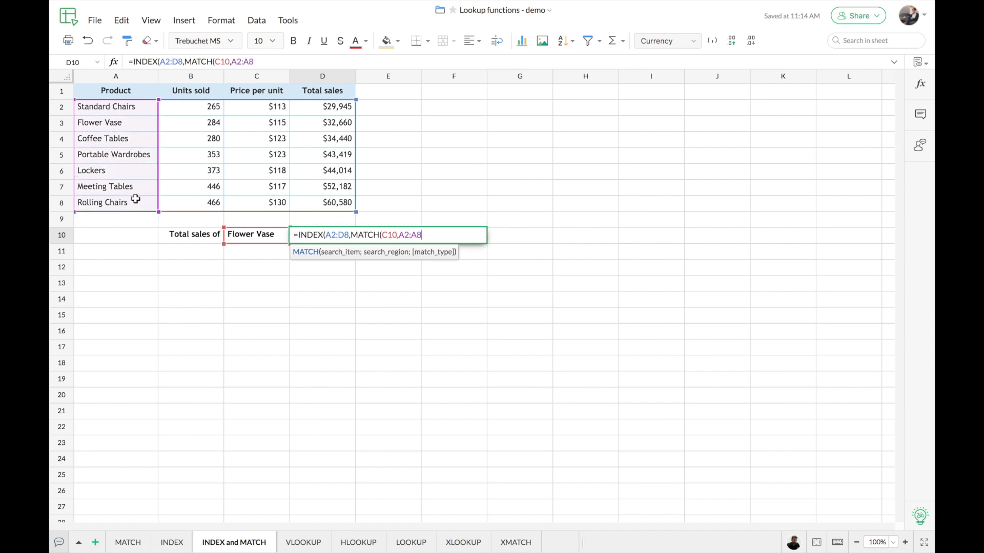
text(,)
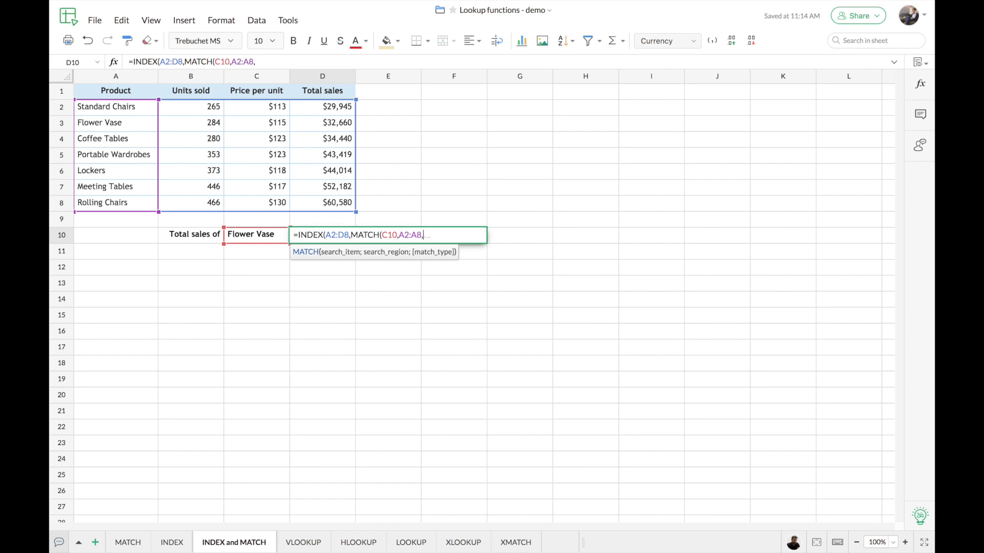
text(0),)
text(4)
key(Return)
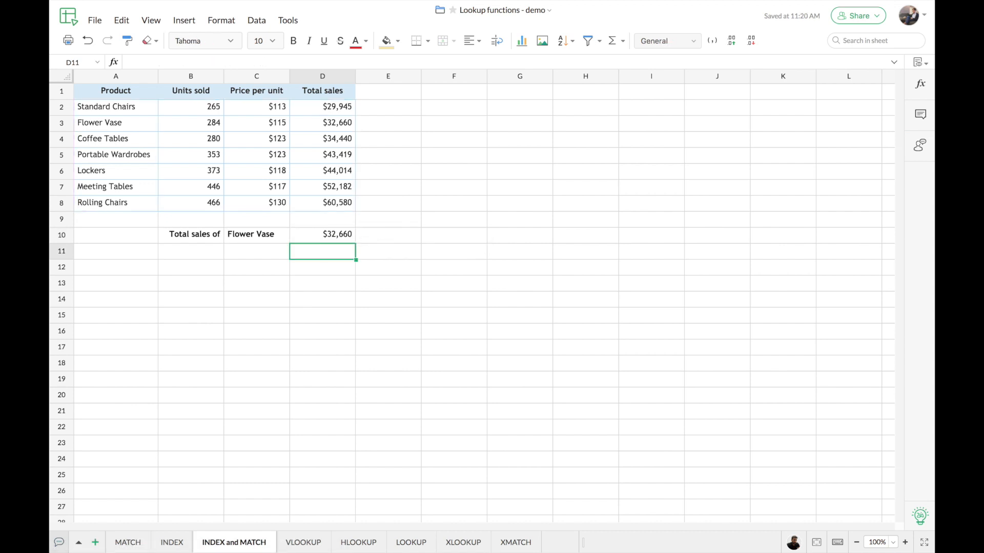
key(Up)
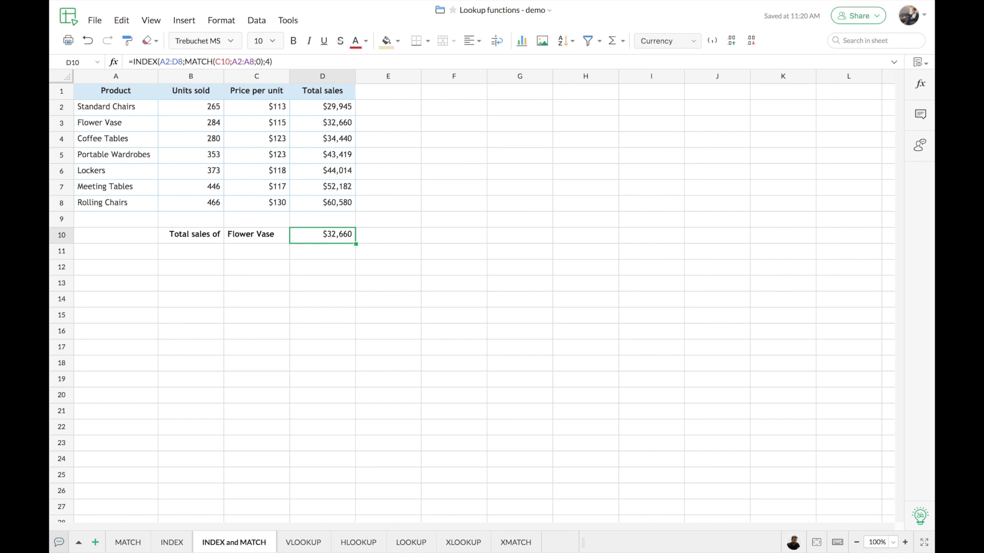
Step: On the VLOOKUP sheet, start a VLOOKUP formula in the Name cell G10 with F10 as the lookup value
click(303, 542)
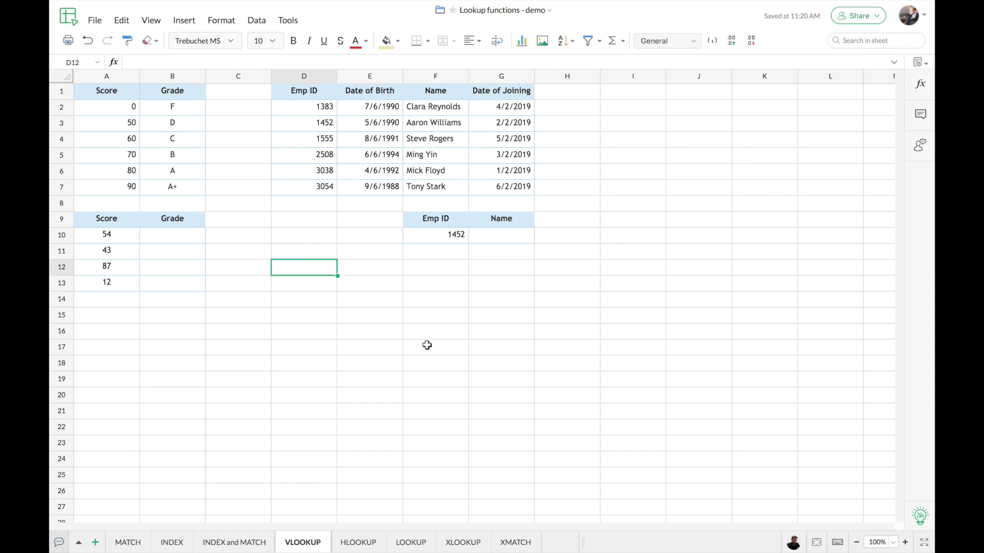
click(511, 239)
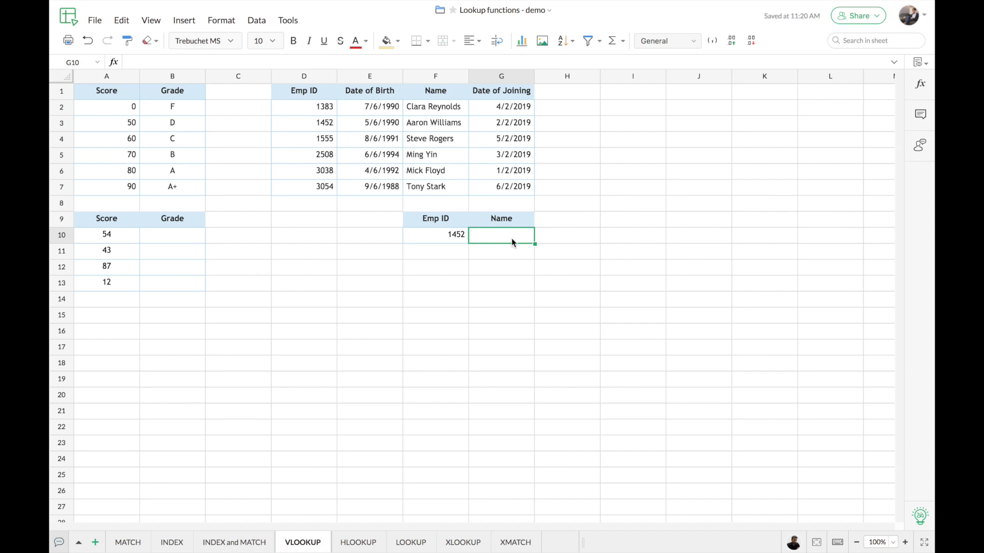
click(435, 240)
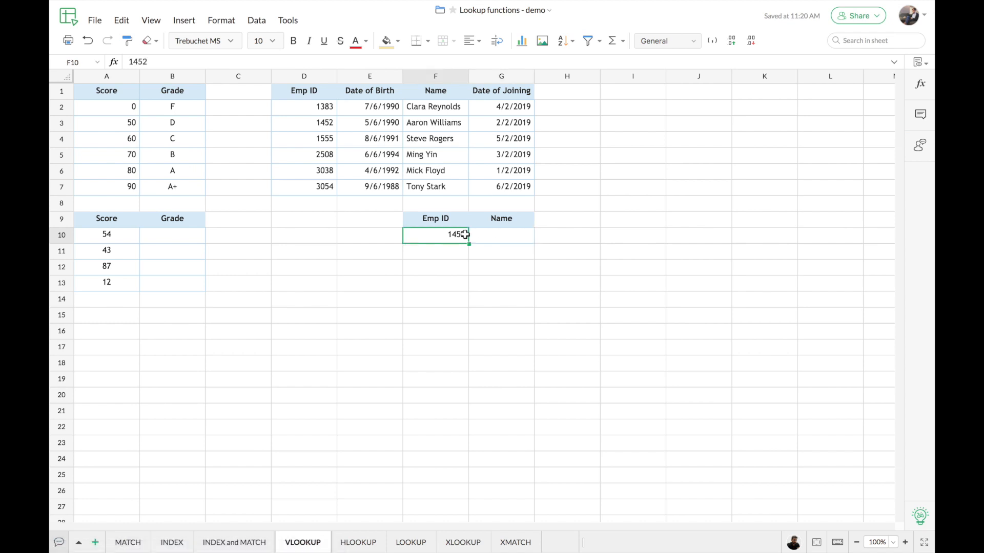
click(488, 236)
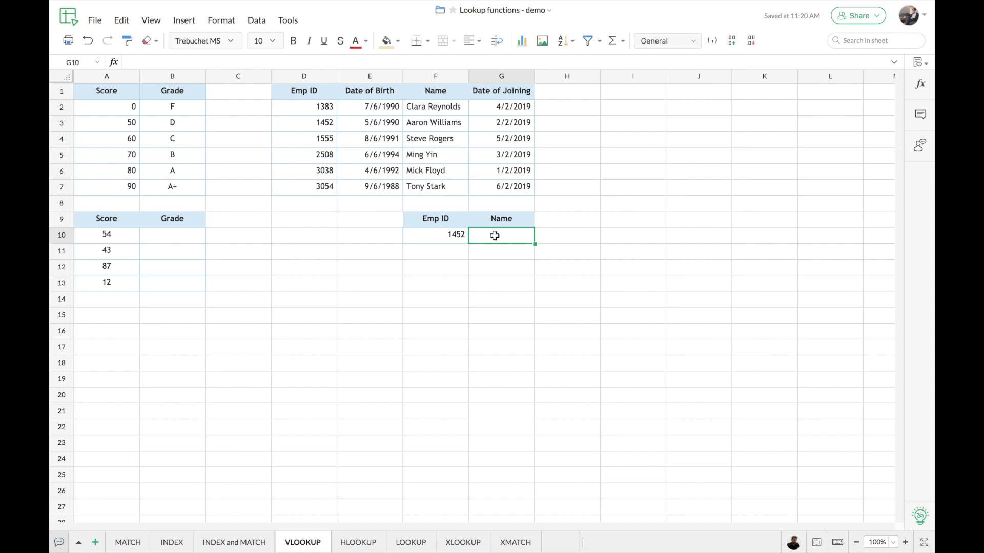
text(=VLOOKUP()
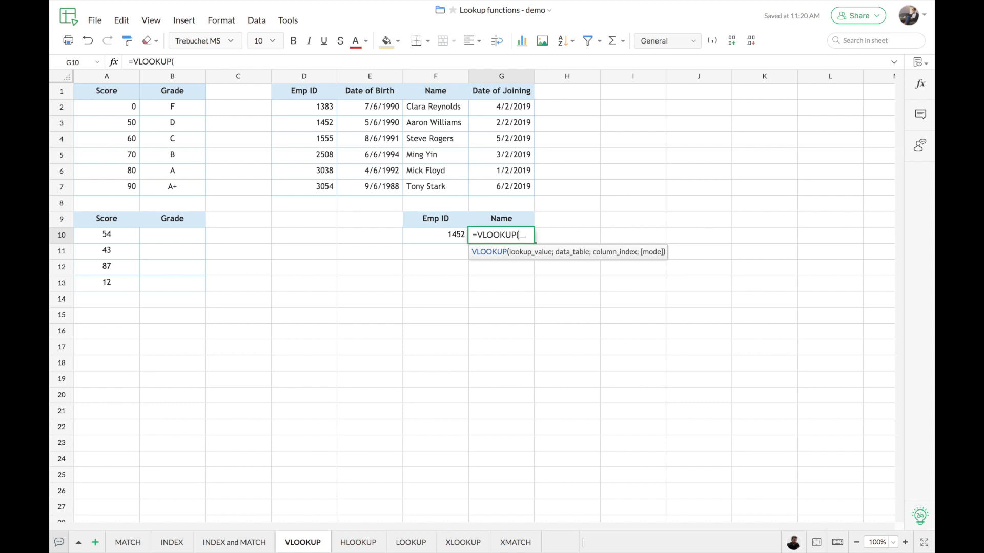
click(433, 234)
text(,)
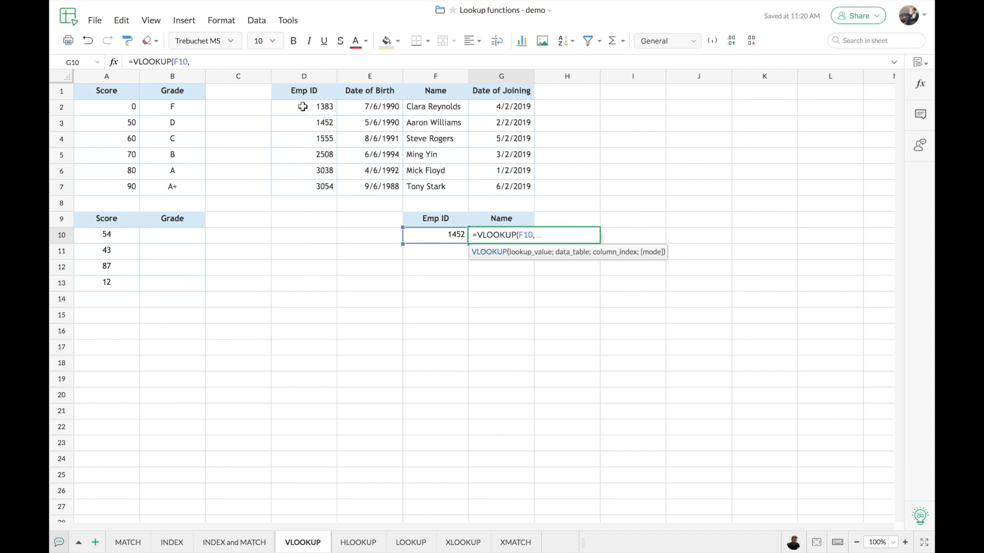
Step: Complete the G10 formula with D2:G7 as the data table, 3 as the column index and 0 as the mode
drag(302, 106, 478, 189)
text(,)
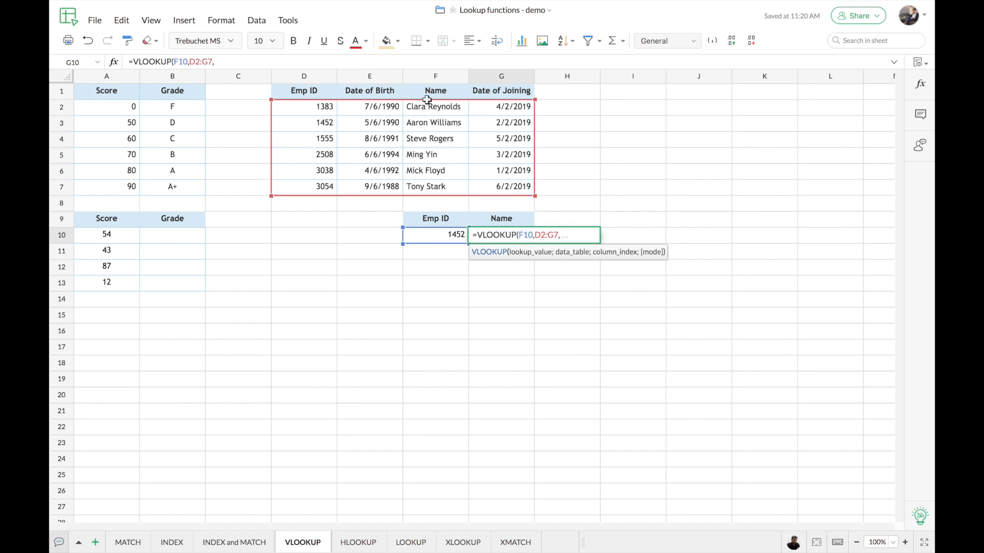
text(3)
text(,0)
text())
key(Return)
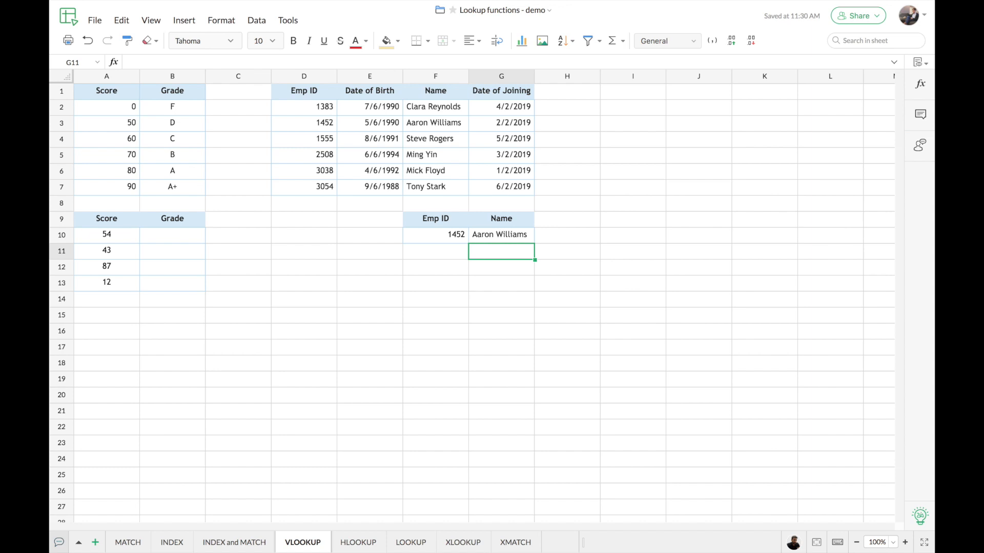
Step: Check the G10 formula's result against the matching employee record by highlighting D3:F3
click(485, 237)
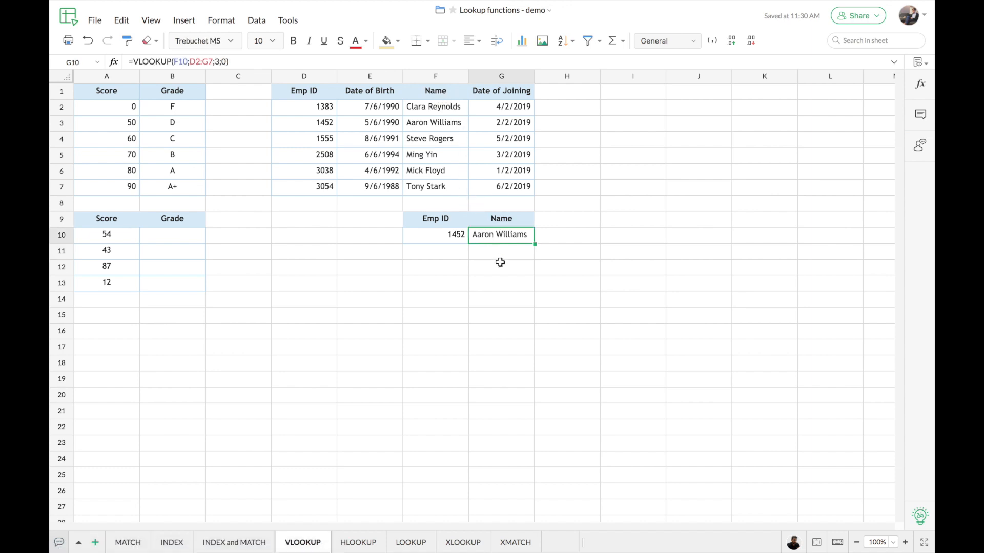
drag(310, 123, 410, 123)
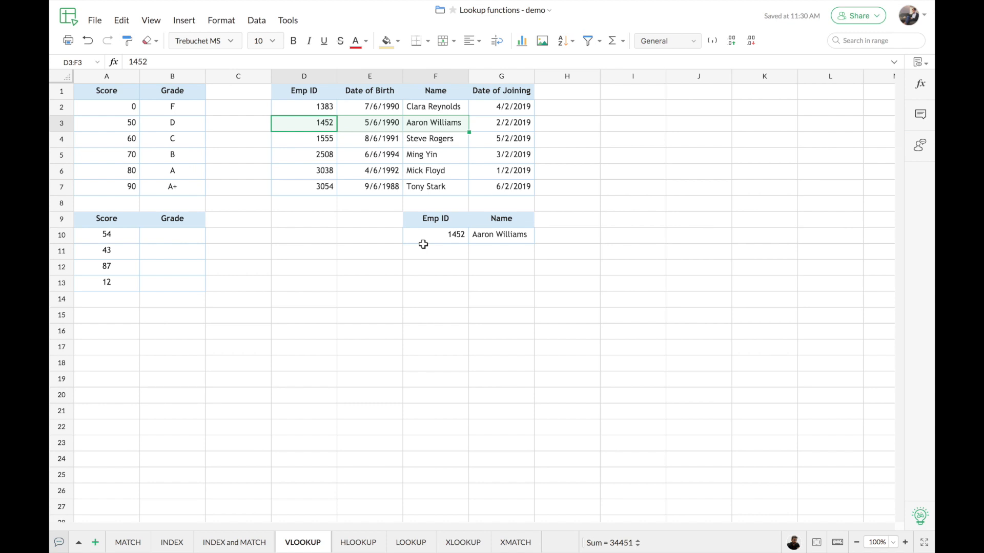
click(493, 235)
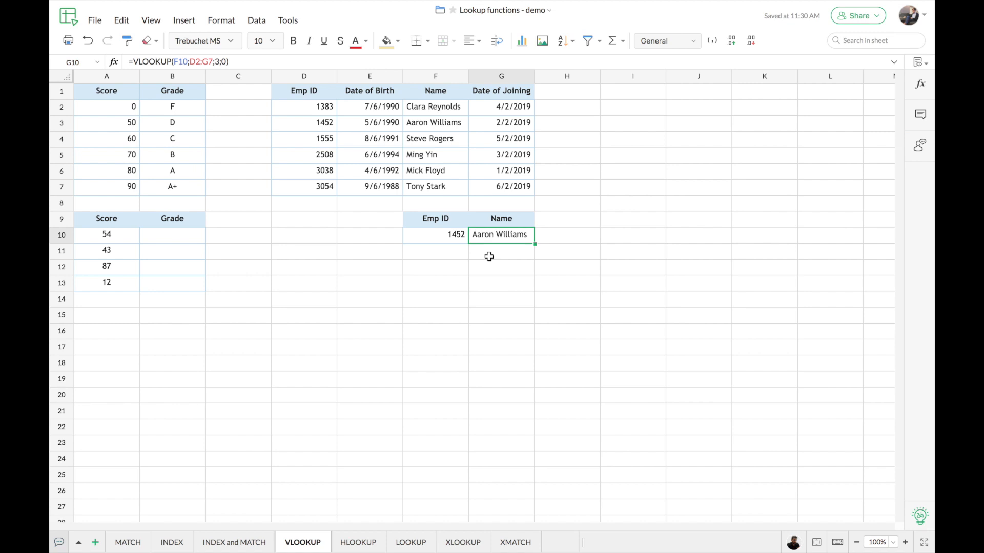
Step: Replace the employee ID in F10 with the one listed in D5 of the employee table
click(429, 235)
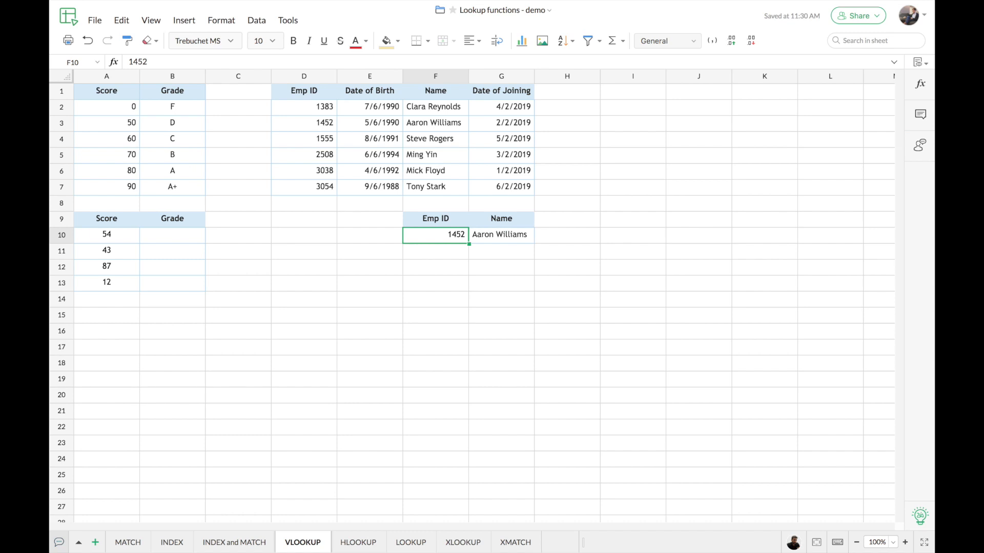
text(2508)
key(Return)
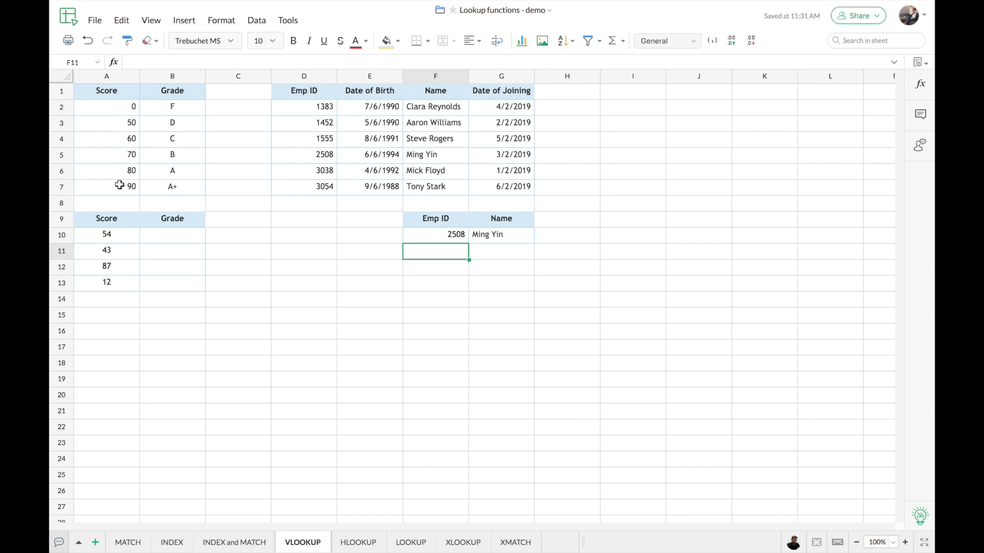
Step: Enter =VLOOKUP(A10,A2:B7,2) in B10 to find the grade for the first score
click(155, 238)
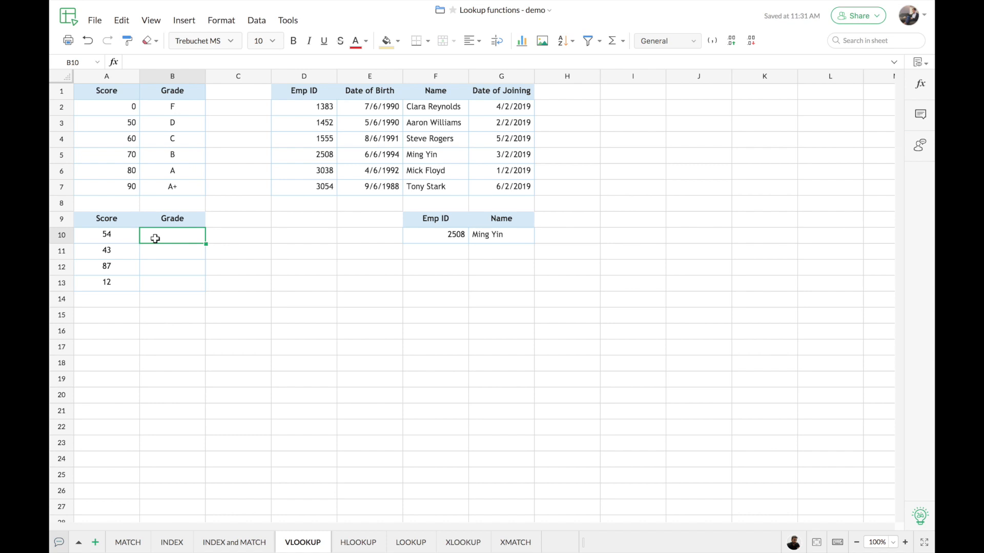
text(=VLOOKUP()
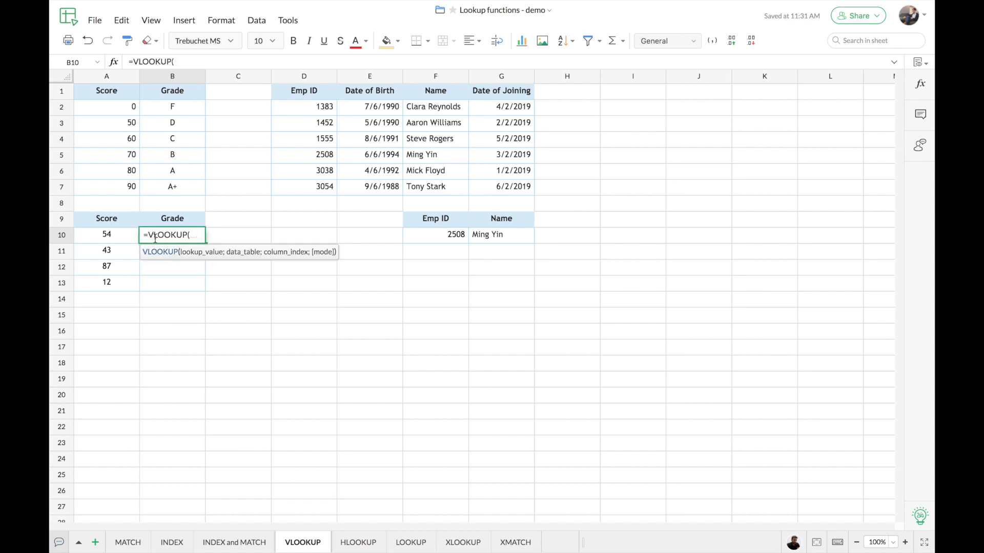
click(125, 234)
text(,)
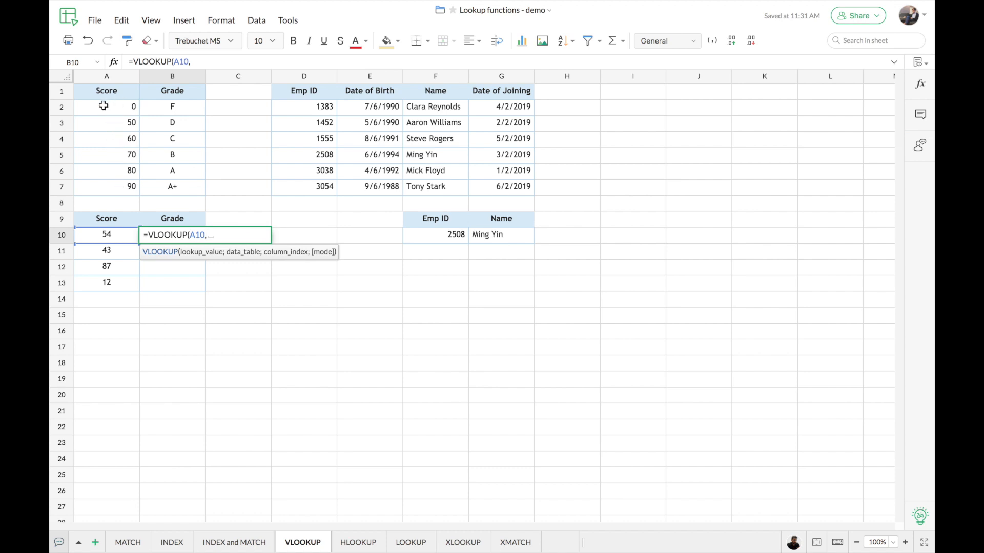
drag(103, 105, 159, 184)
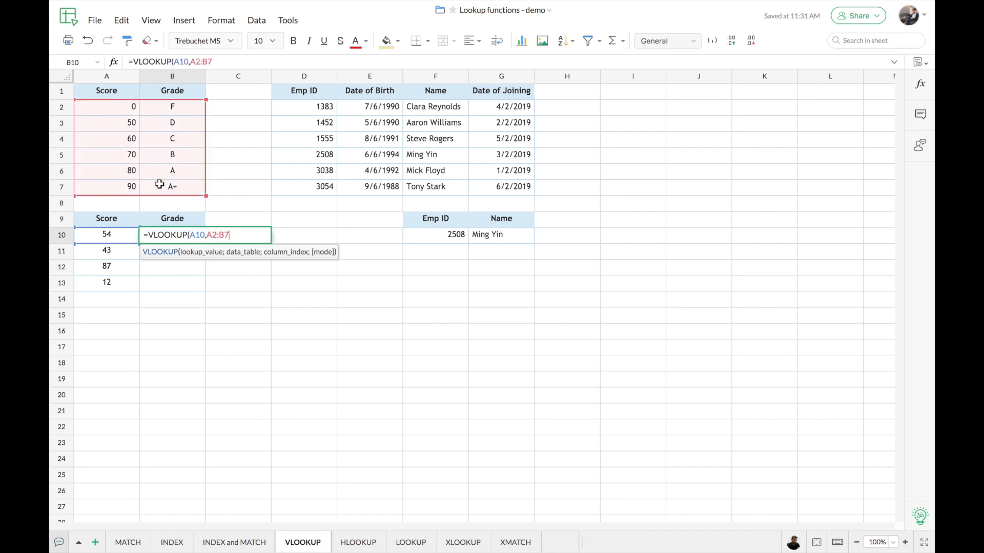
text(,)
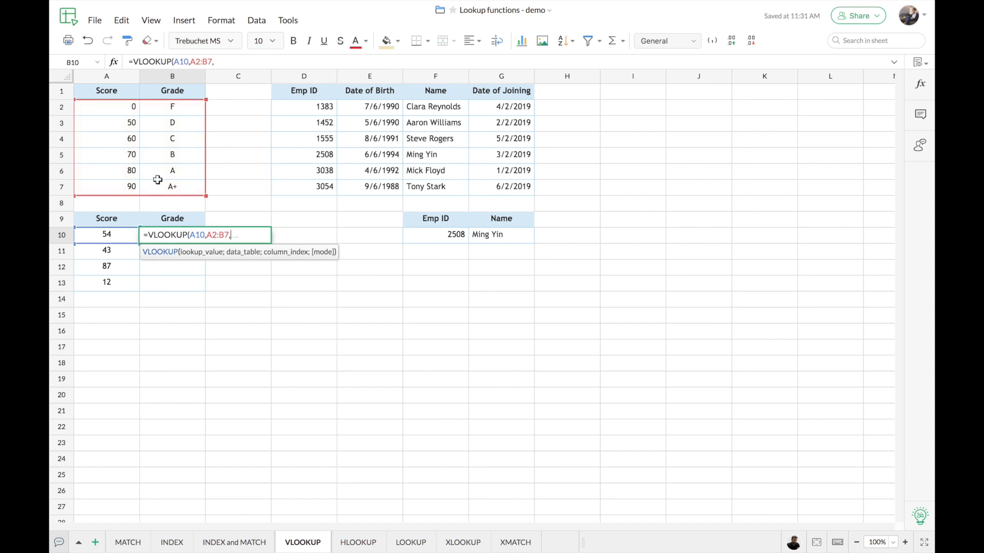
text(2)
text())
key(Return)
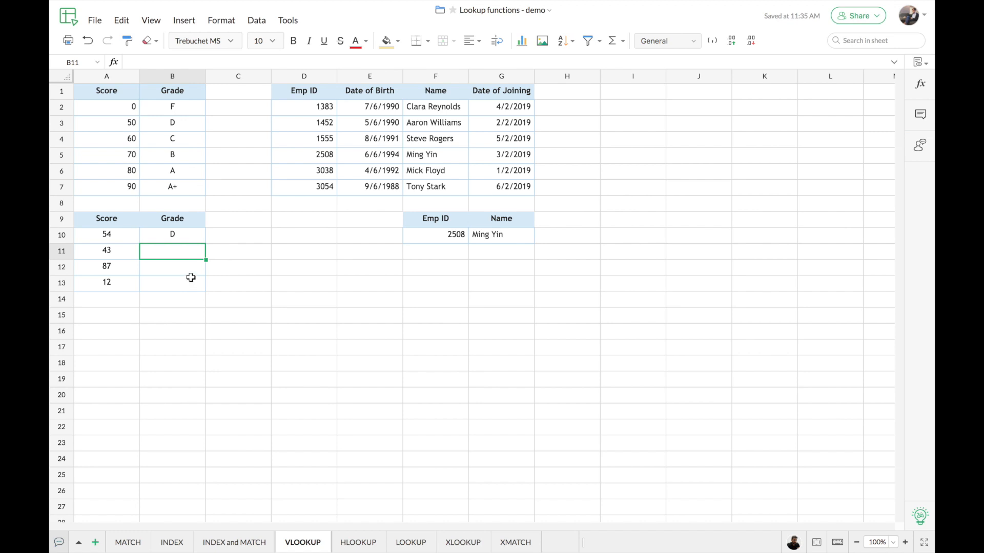
Step: Edit the B10 formula to lock the data table's rows as A$2:B$7
click(190, 237)
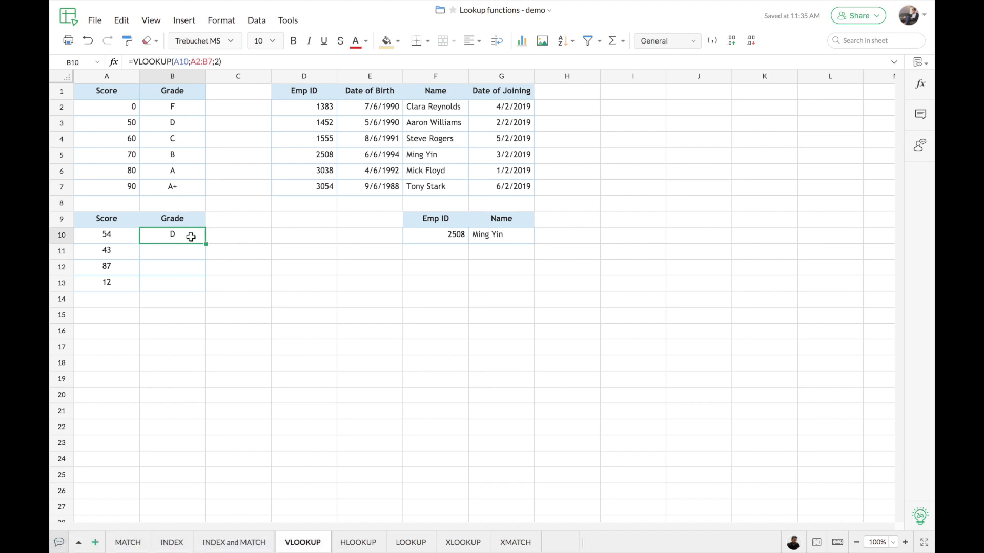
double_click(190, 237)
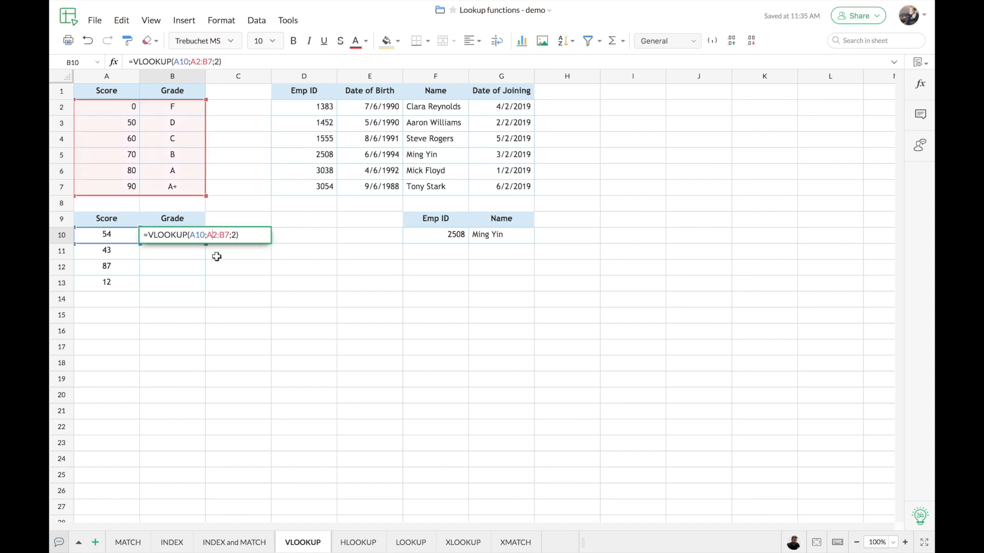
text($)
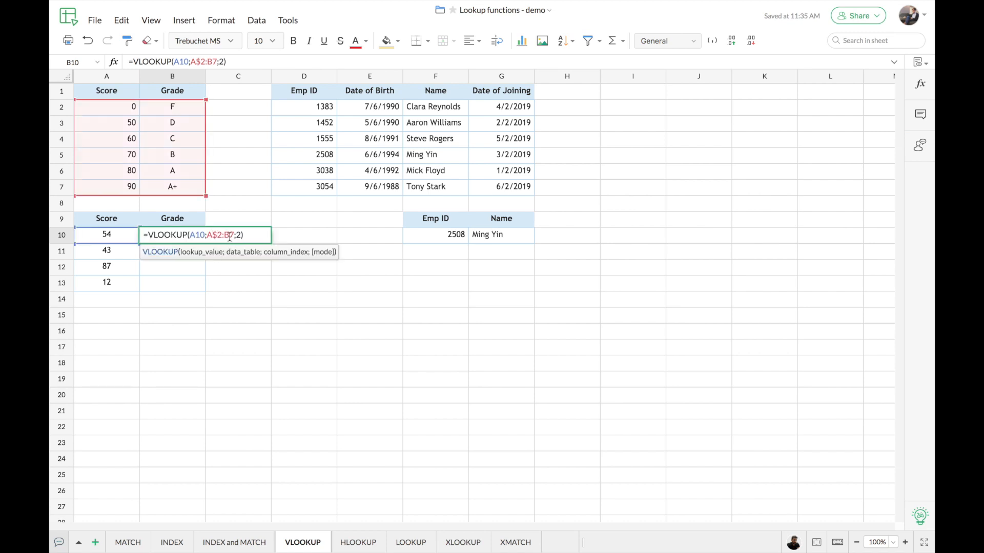
click(229, 235)
text($)
key(Return)
Step: Fill the B10 grade formula down through B13 for the remaining scores
click(193, 238)
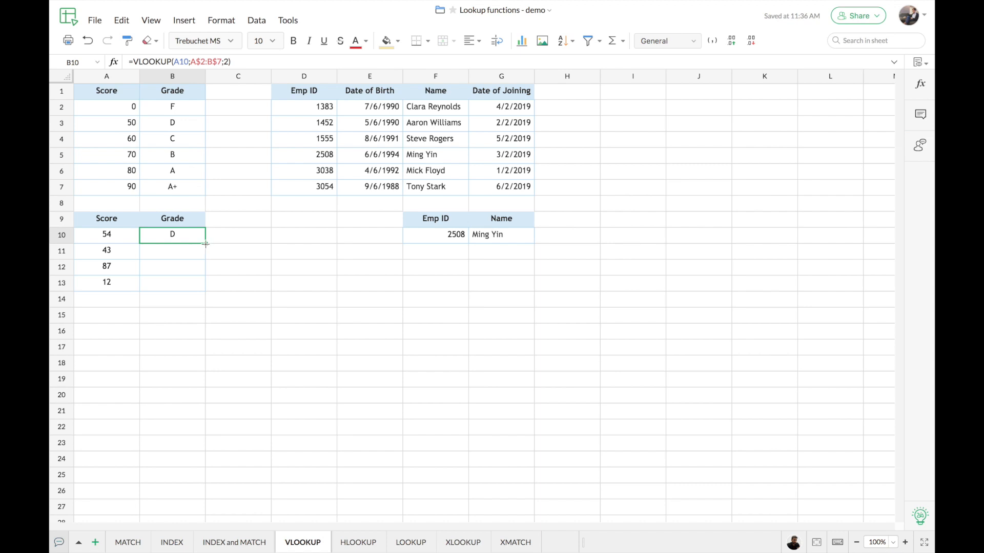
double_click(205, 244)
click(259, 262)
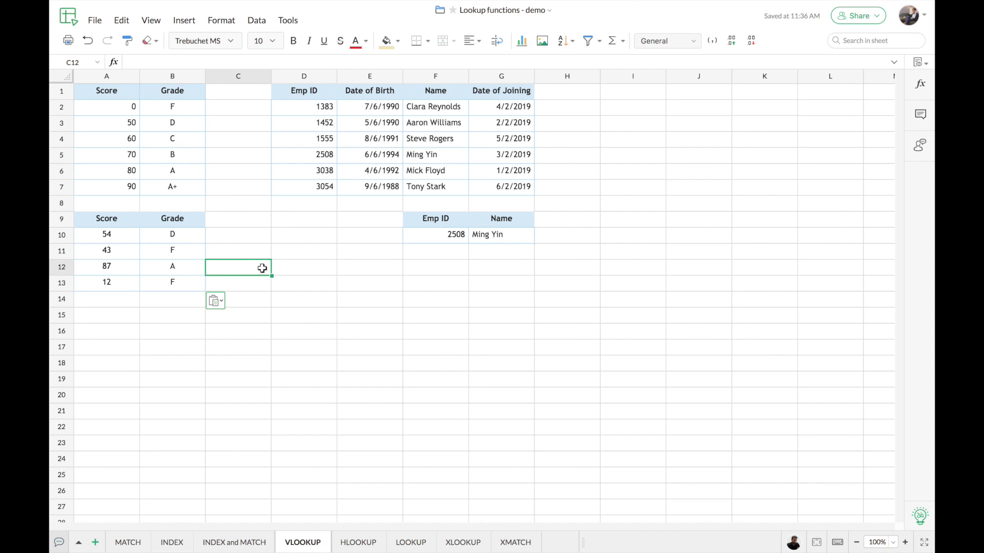
Step: On the HLOOKUP sheet, enter =HLOOKUP(J7,J2:O4,3,0) in K7 to look up the mass number of Carbon
click(357, 544)
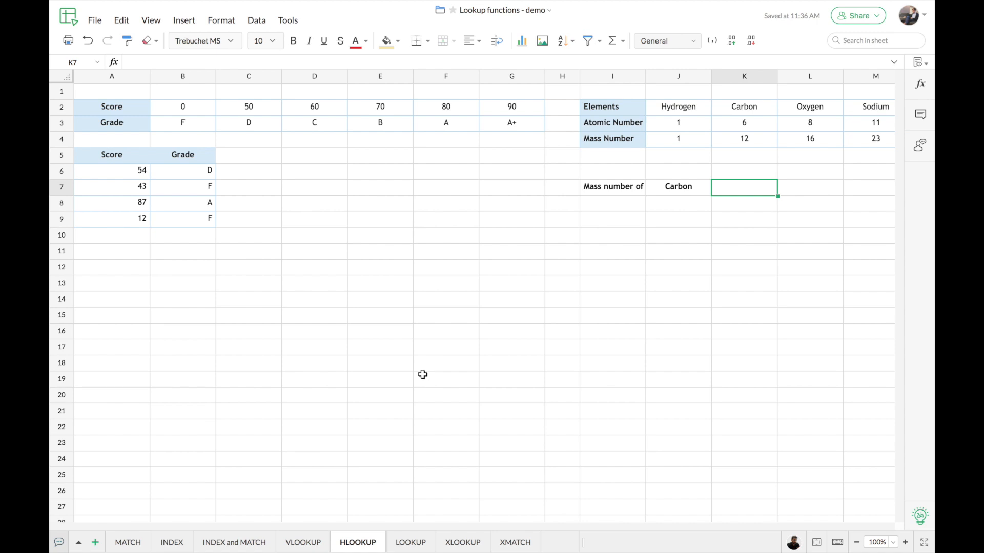
scroll(423, 375, right, 7)
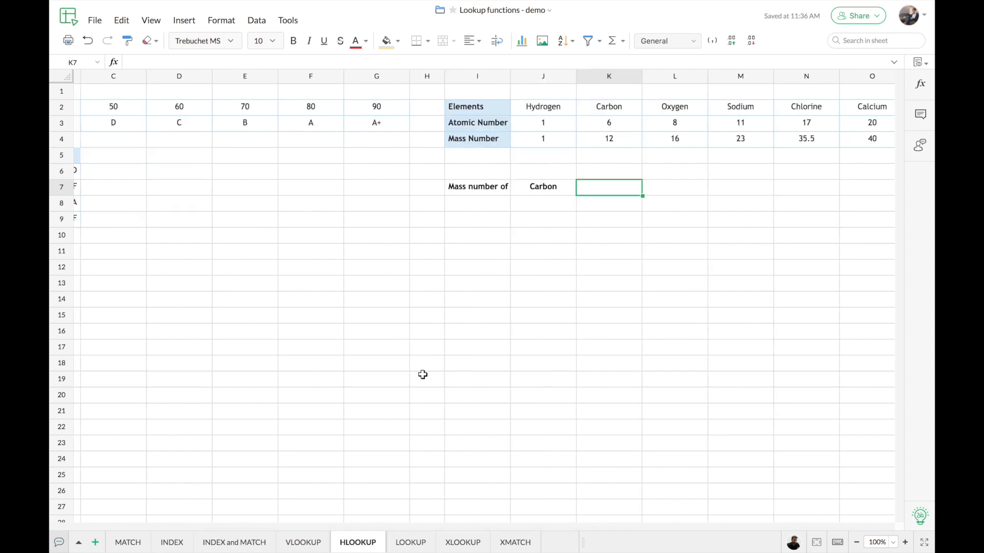
scroll(422, 375, right, 1)
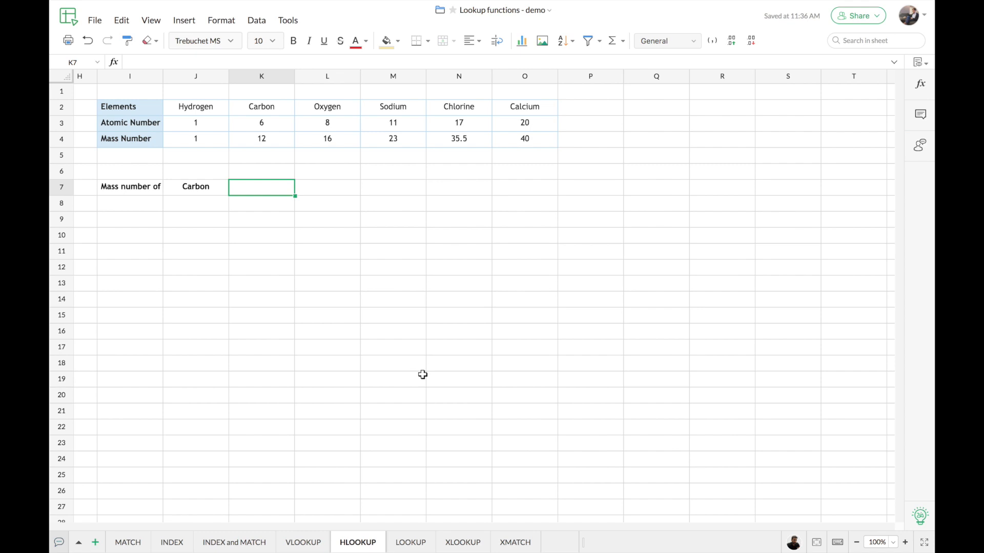
text(=HLOOKUP()
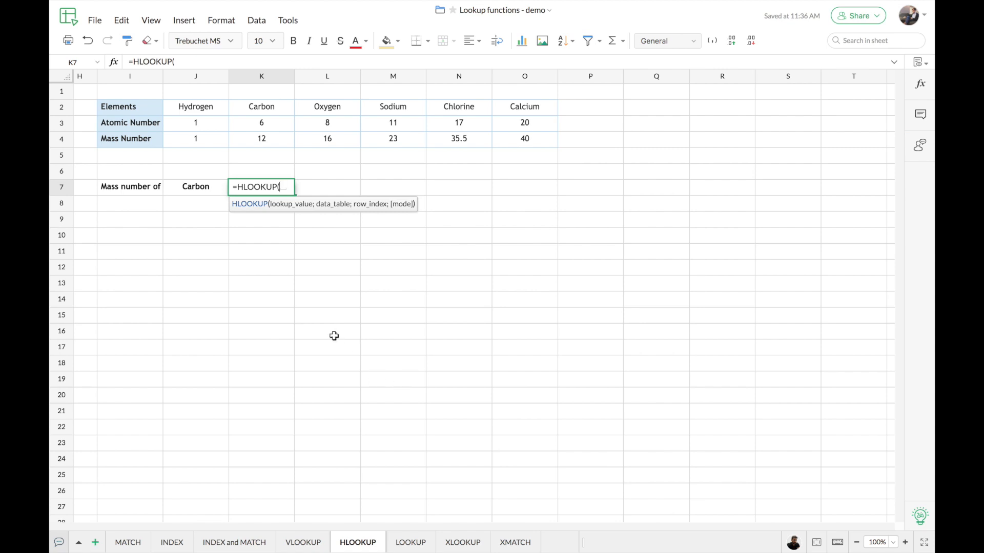
click(215, 189)
text(,)
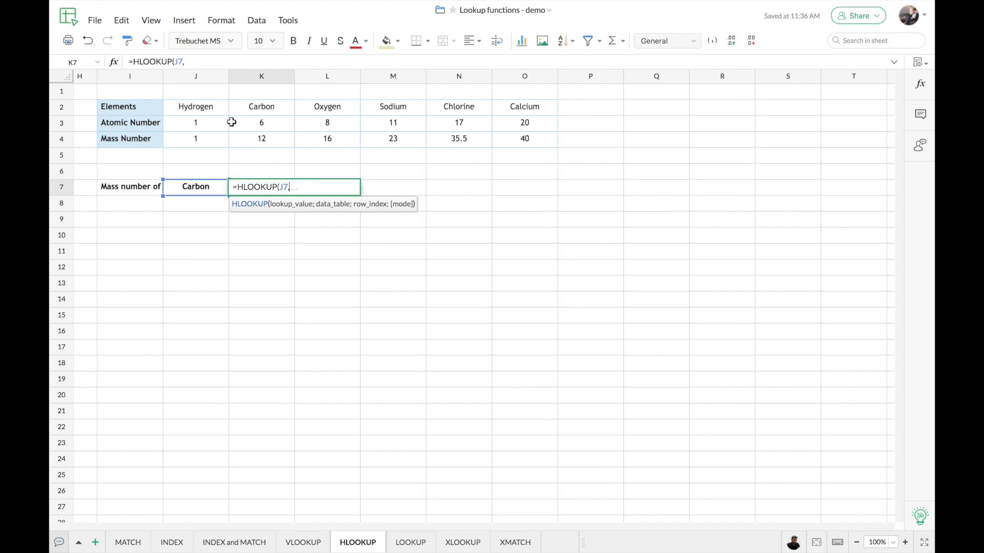
drag(218, 107, 503, 145)
text(,)
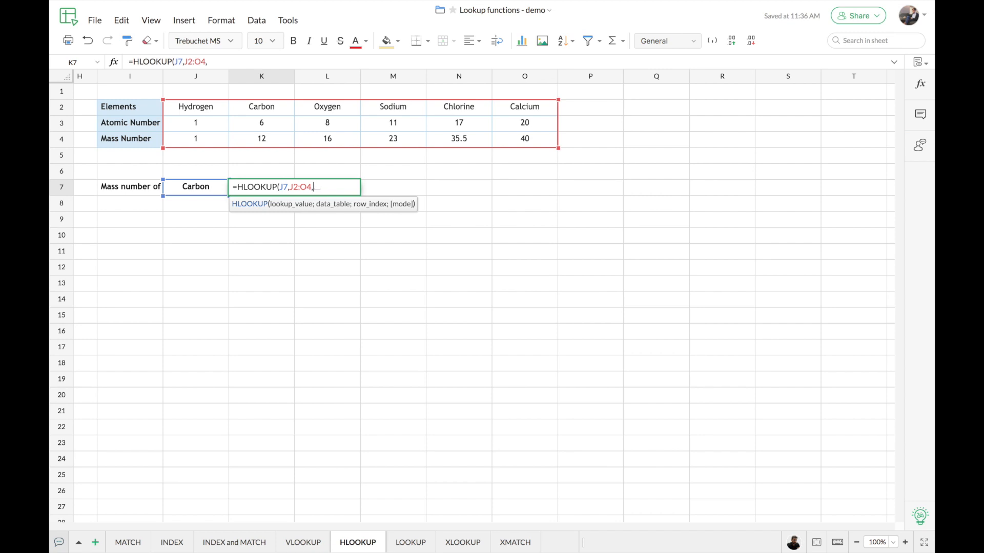
text(3,0)
key(Return)
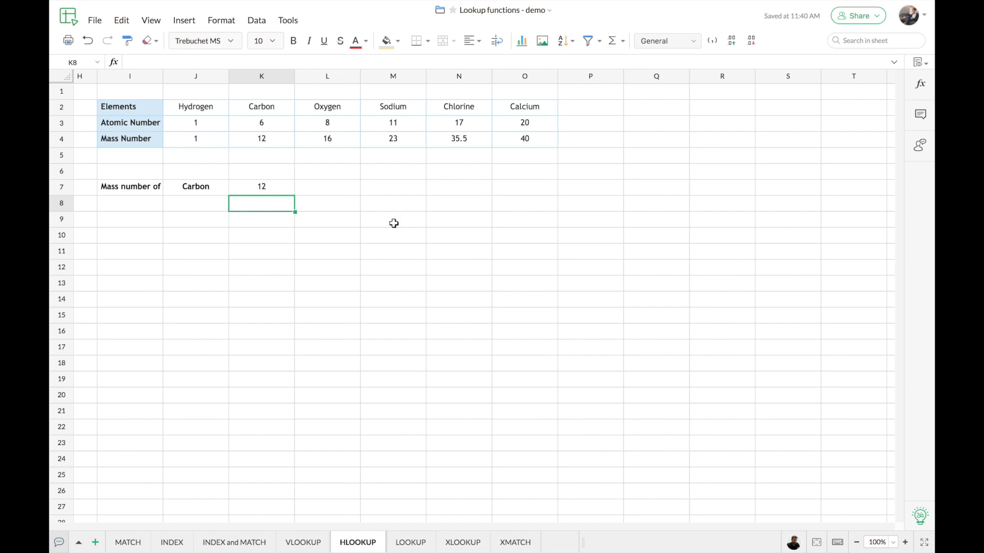
Step: Examine the existing HLOOKUP formula in B6 of the score and grade table, leaving it unedited
scroll(394, 223, left, 10)
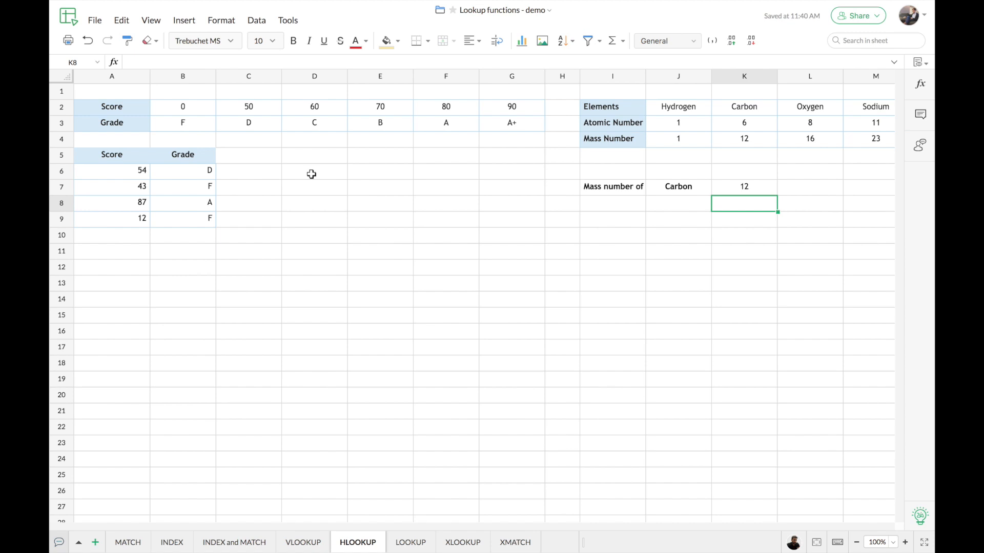
double_click(178, 177)
key(Escape)
double_click(178, 176)
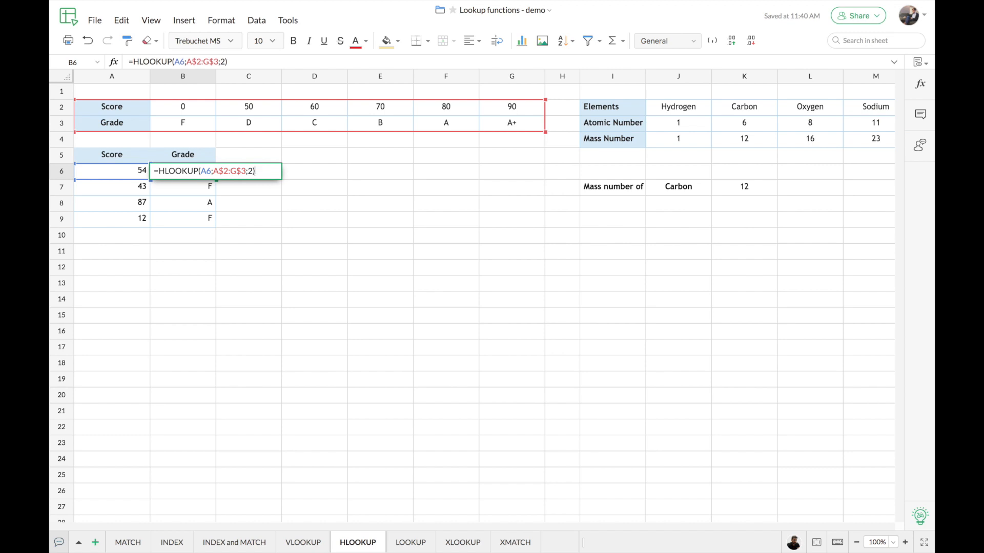
key(Return)
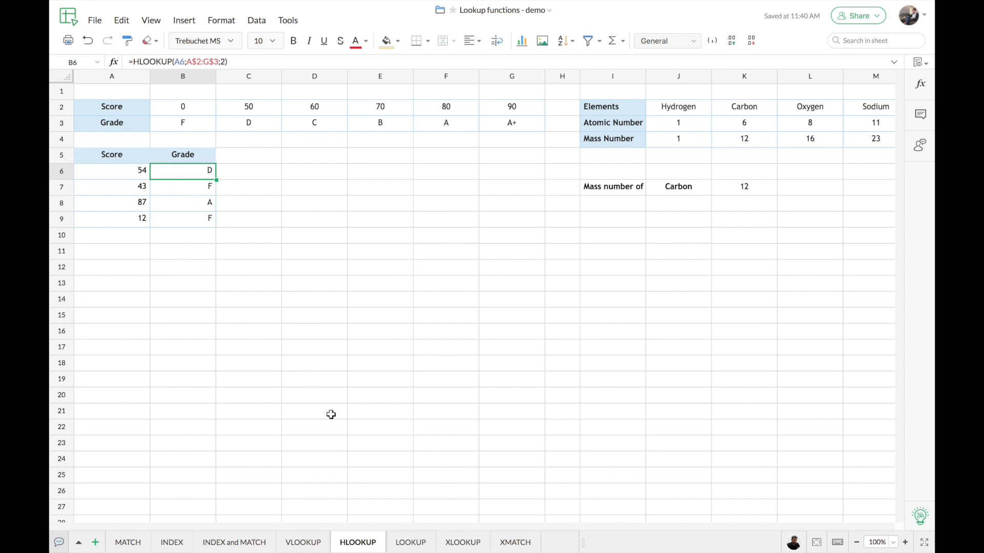
Step: On the LOOKUP sheet, enter =LOOKUP(G2,A2:A7,C2:C7) in G3 to find the name for the Emp ID
click(410, 539)
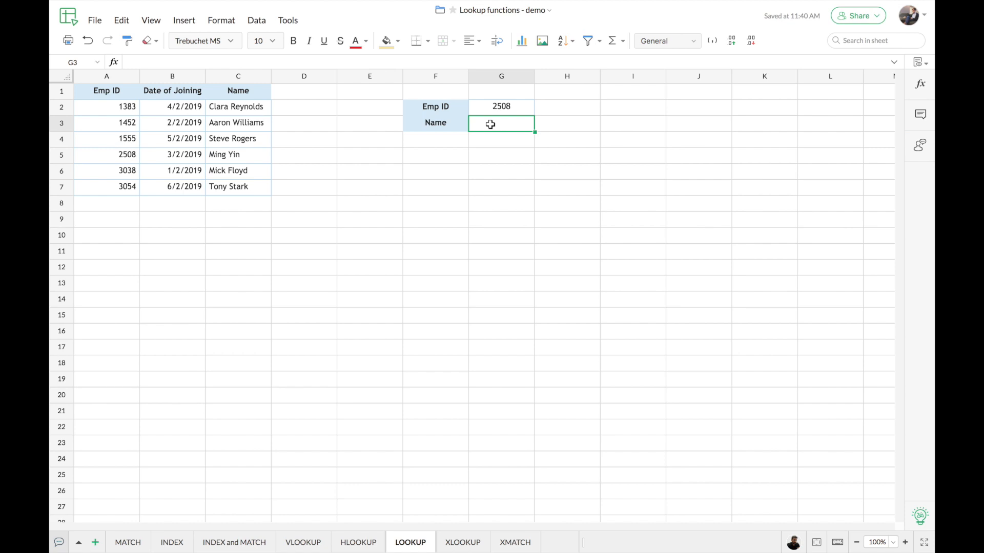
text(=look)
key(Tab)
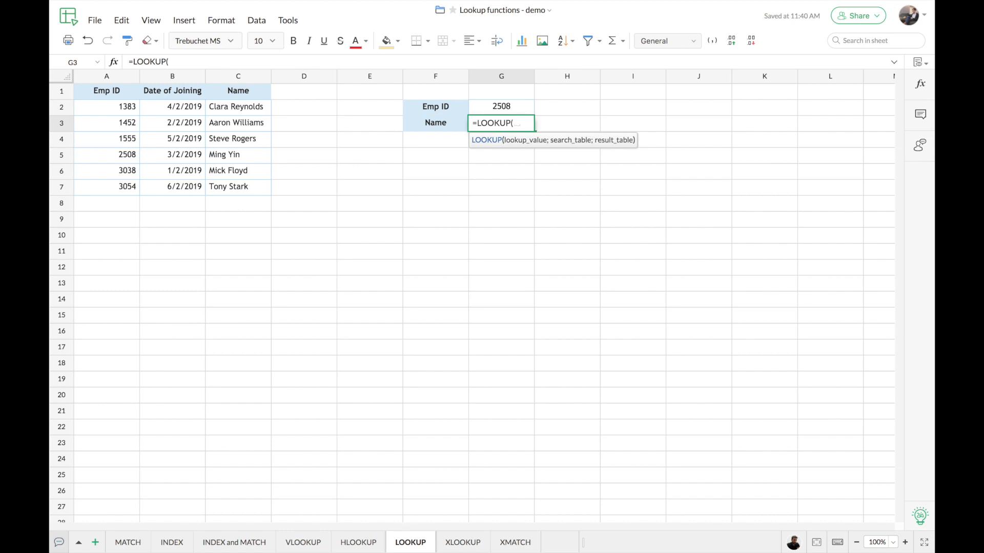
click(511, 106)
text(,)
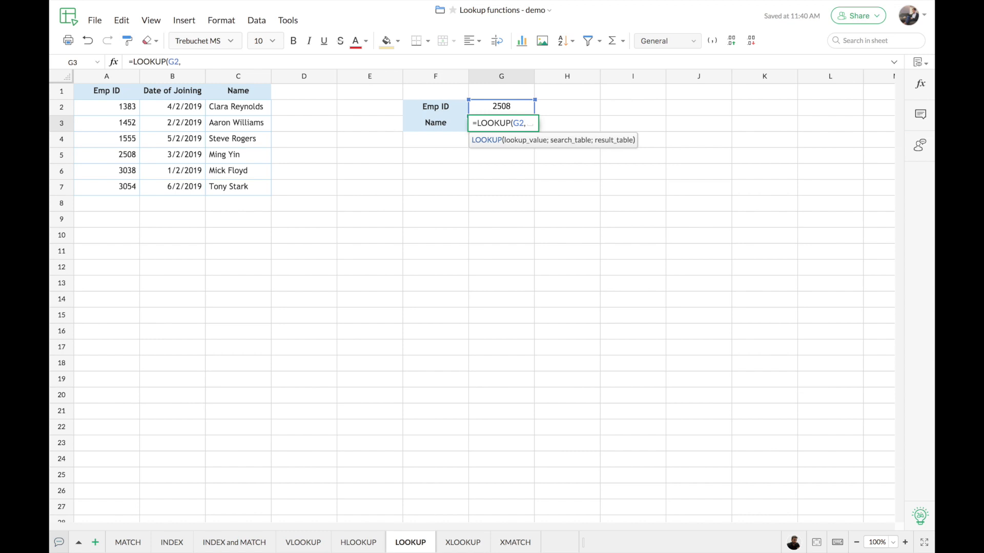
drag(112, 106, 118, 187)
text(,)
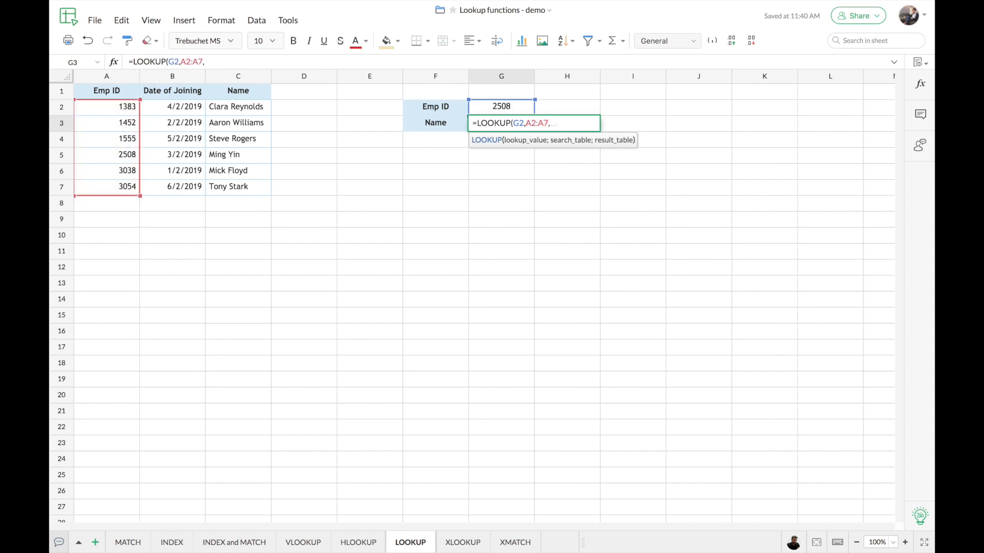
drag(225, 108, 242, 186)
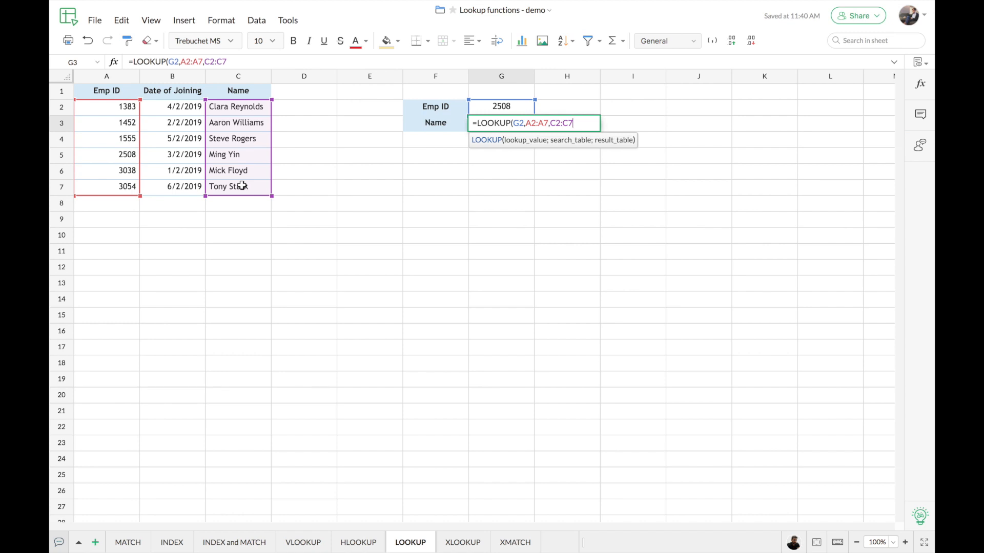
key(Return)
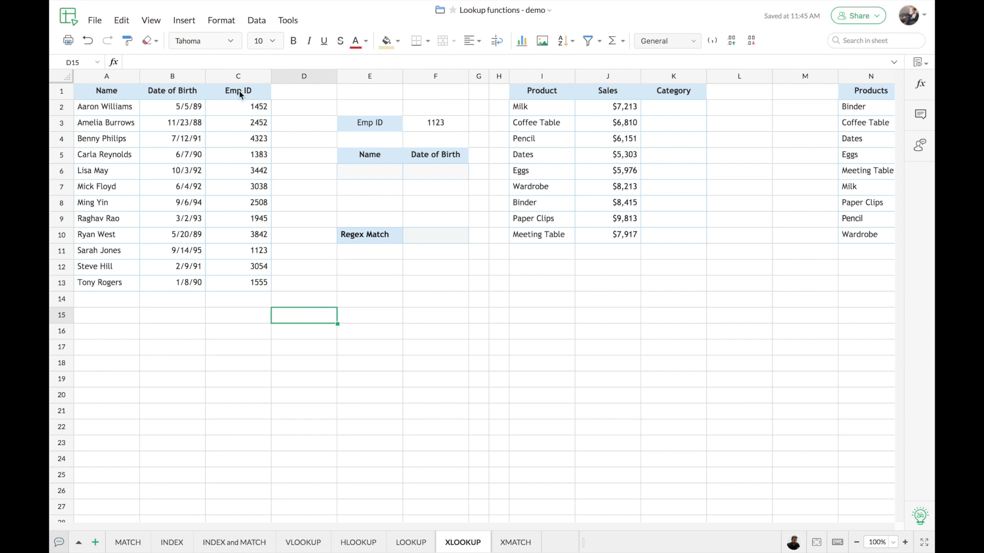
Step: On the XLOOKUP sheet, start an XLOOKUP formula in E6 with F3 as the lookup value and C2:C13 as the search range
click(371, 123)
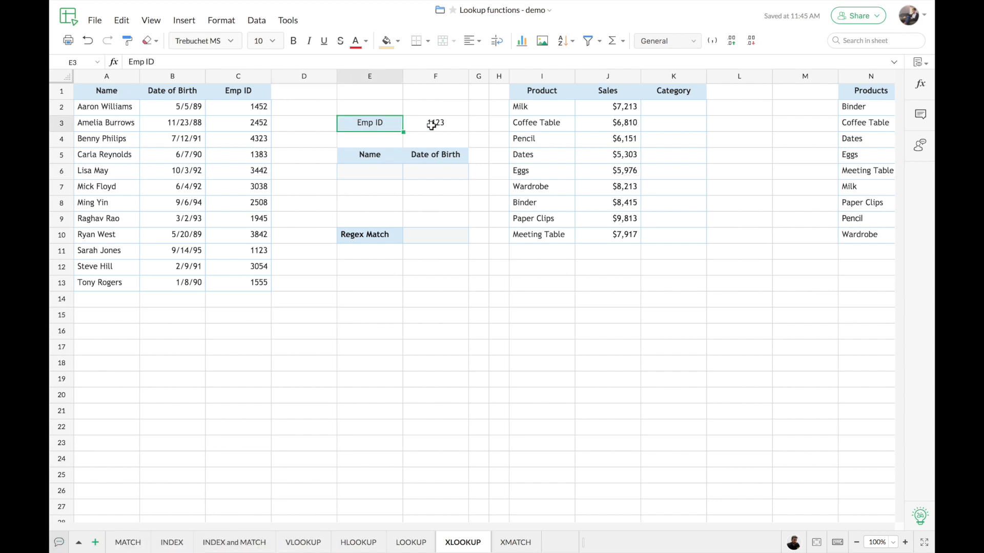
click(433, 124)
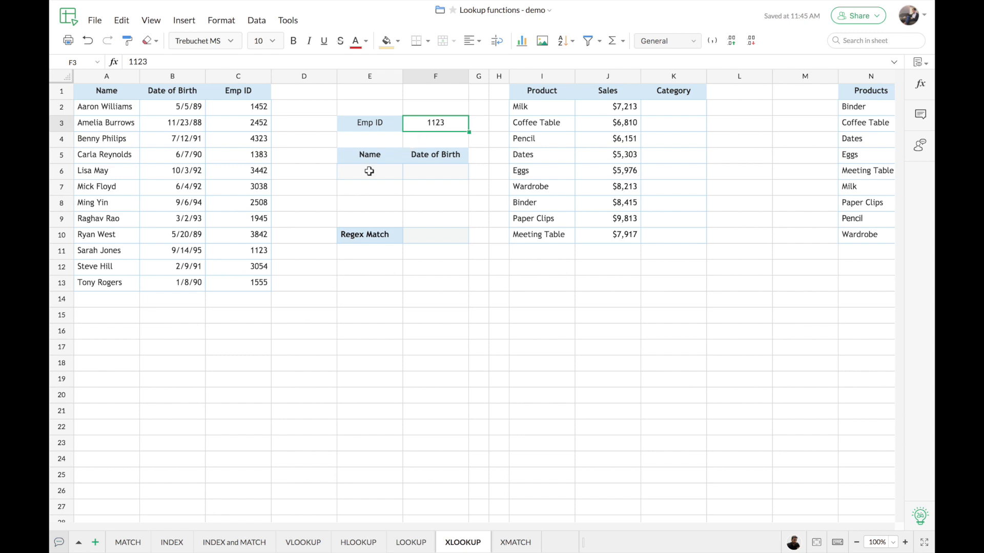
click(386, 172)
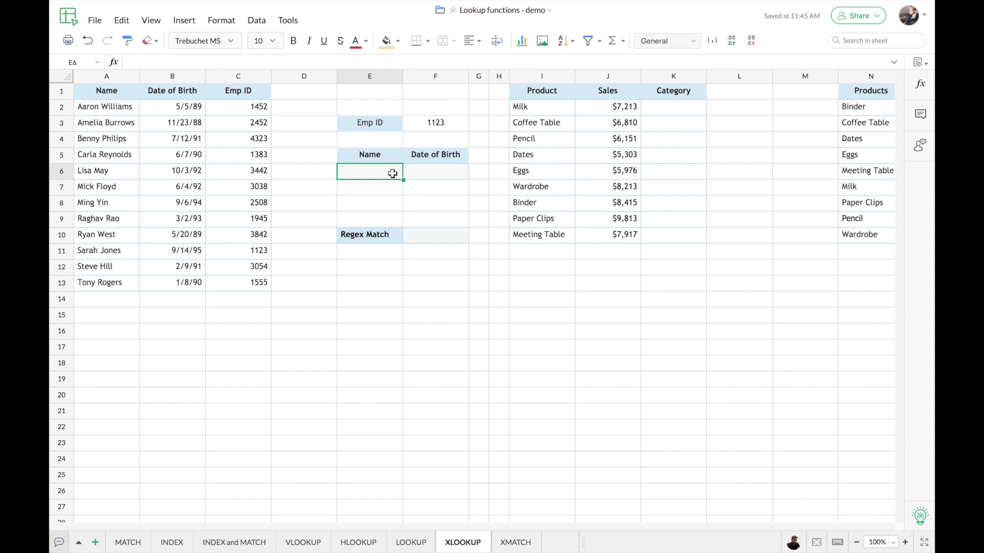
text(=XLOOKUP()
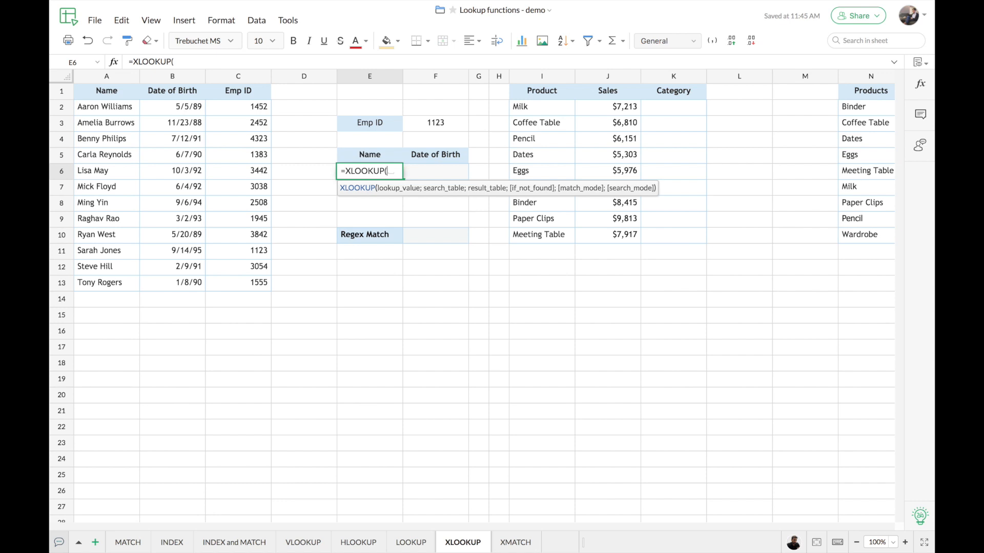
click(442, 123)
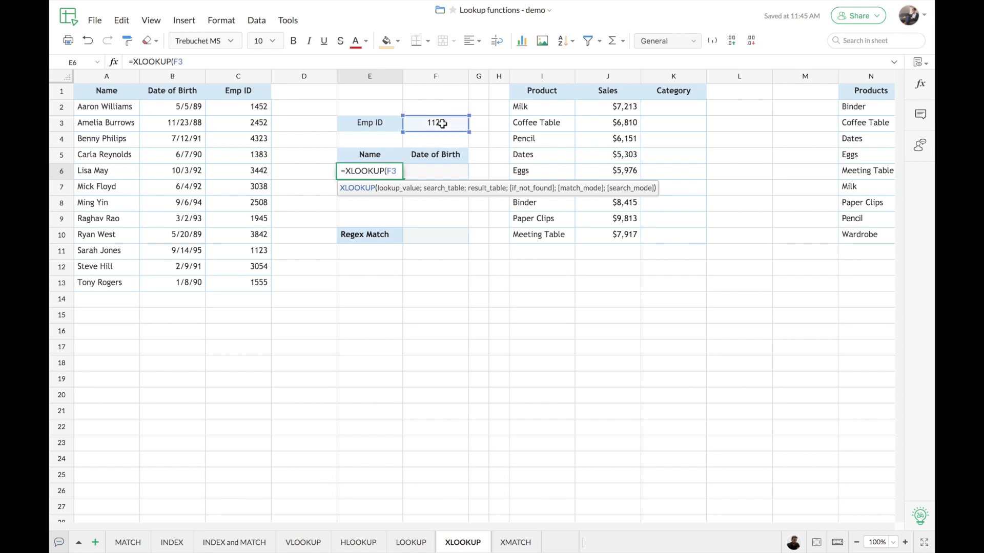
text(,)
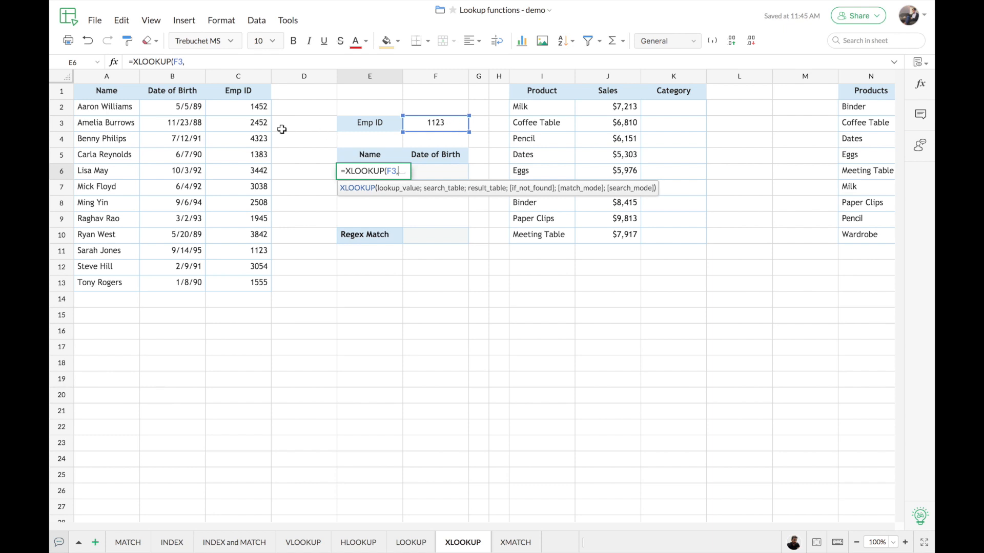
click(240, 107)
drag(240, 107, 251, 281)
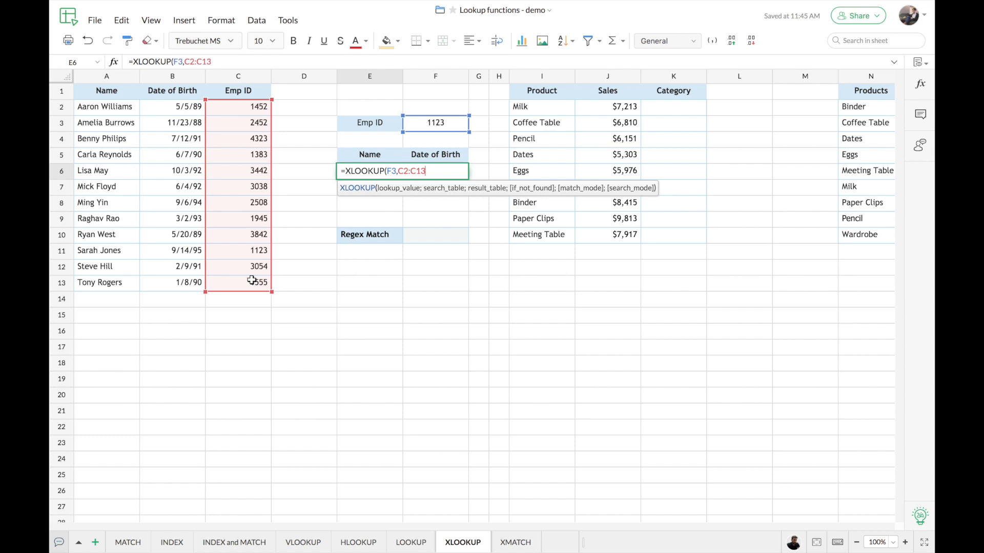
text(,)
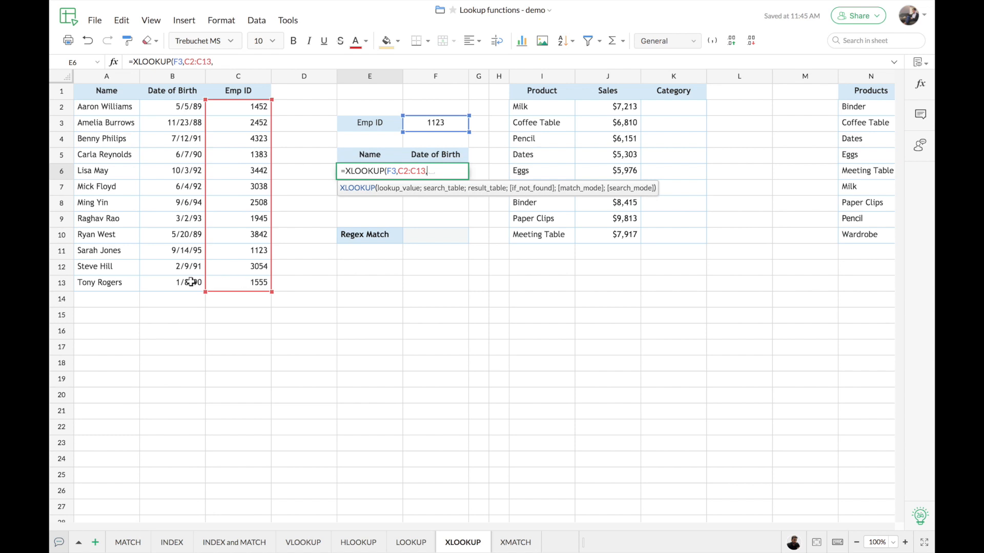
Step: Complete the E6 formula with result range A2:B13 and "Invalid Emp Id" as the not-found text
click(104, 107)
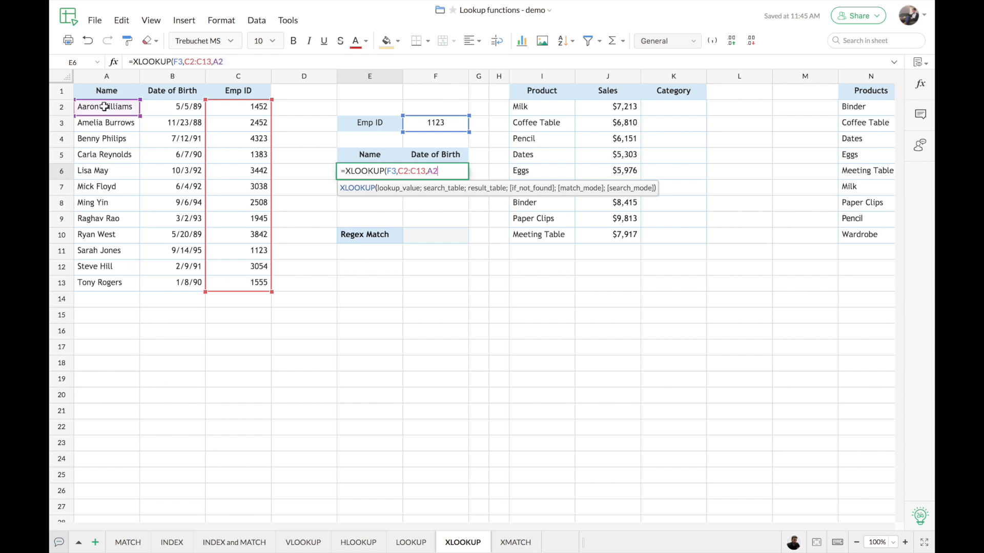
click(146, 111)
drag(132, 109, 165, 281)
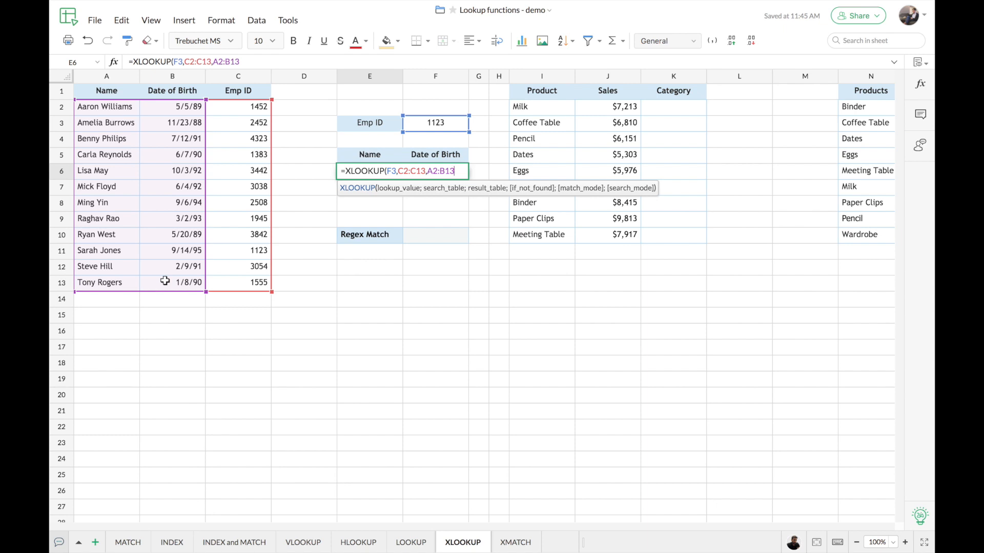
text(,)
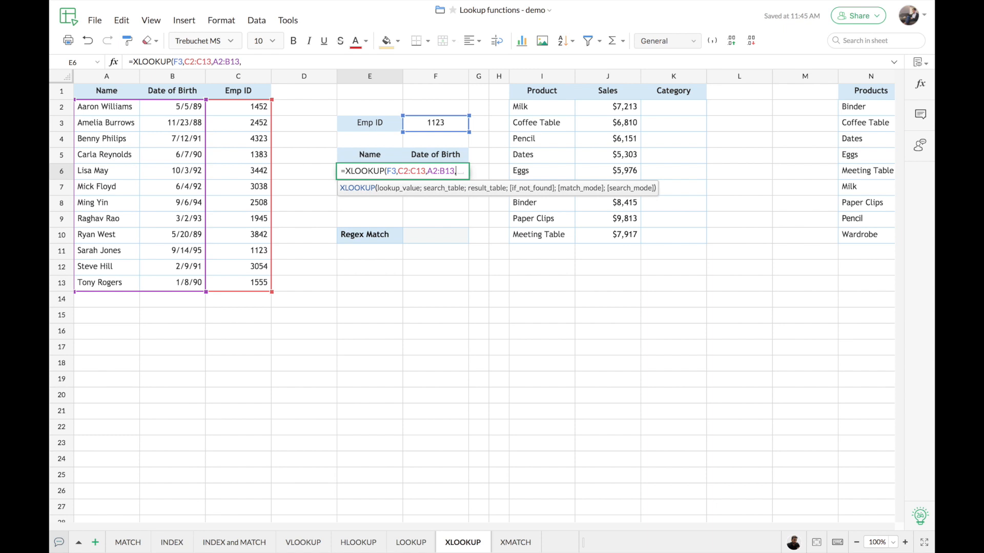
text(")
text(Invalid Emp Id")
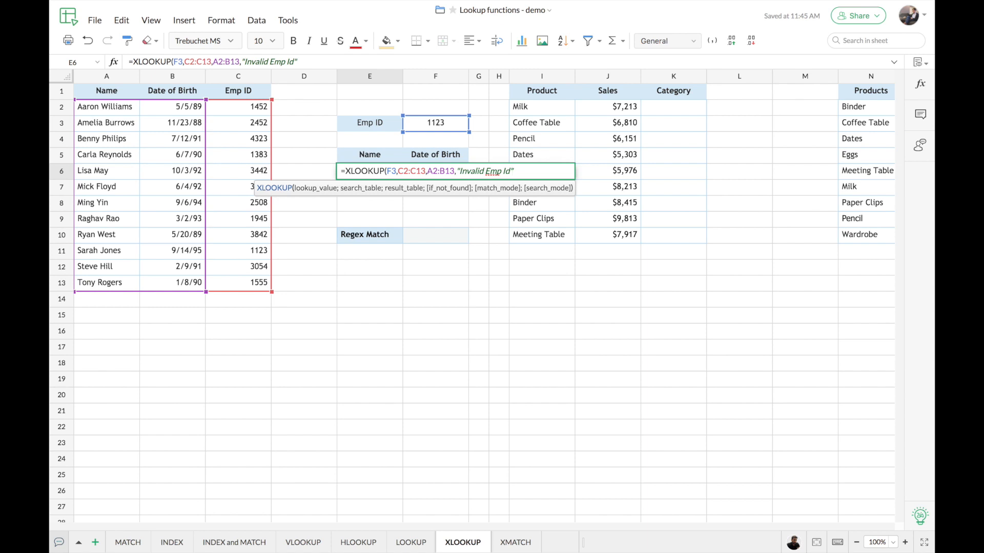
key(Return)
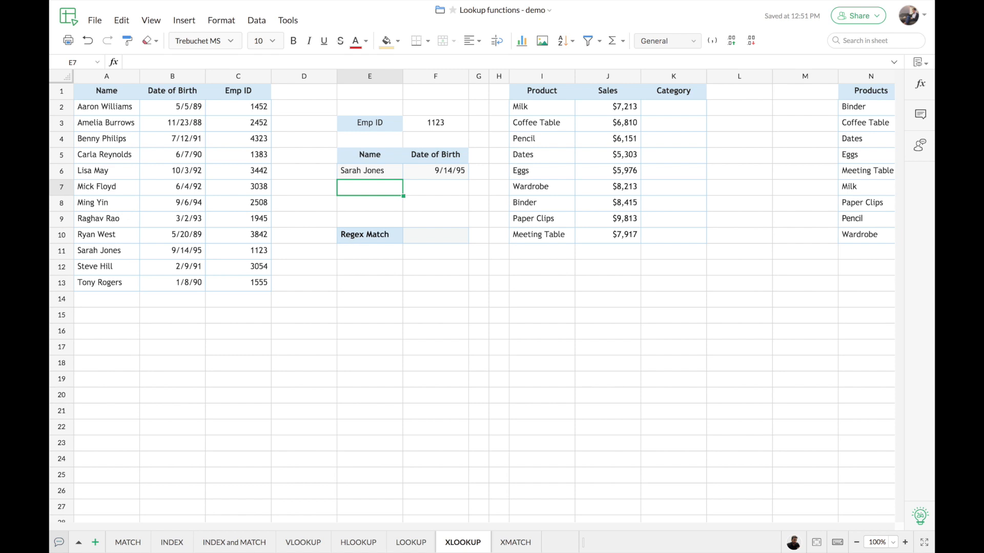
Step: Start an XLOOKUP in the Regex Match cell F10 with lookup value "Ben.*", consulting the function help on match modes and regex
click(415, 236)
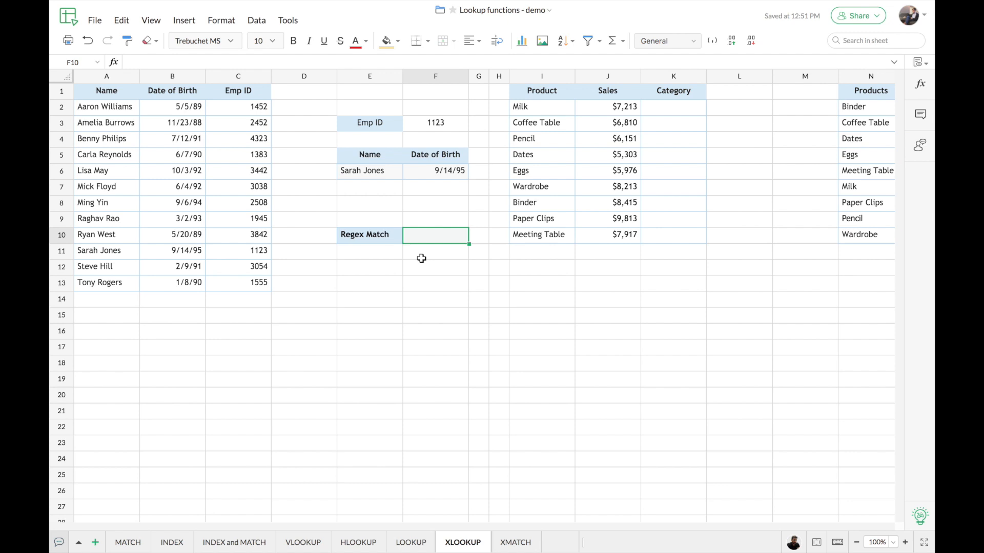
text(=XLOOKUP("Ben)
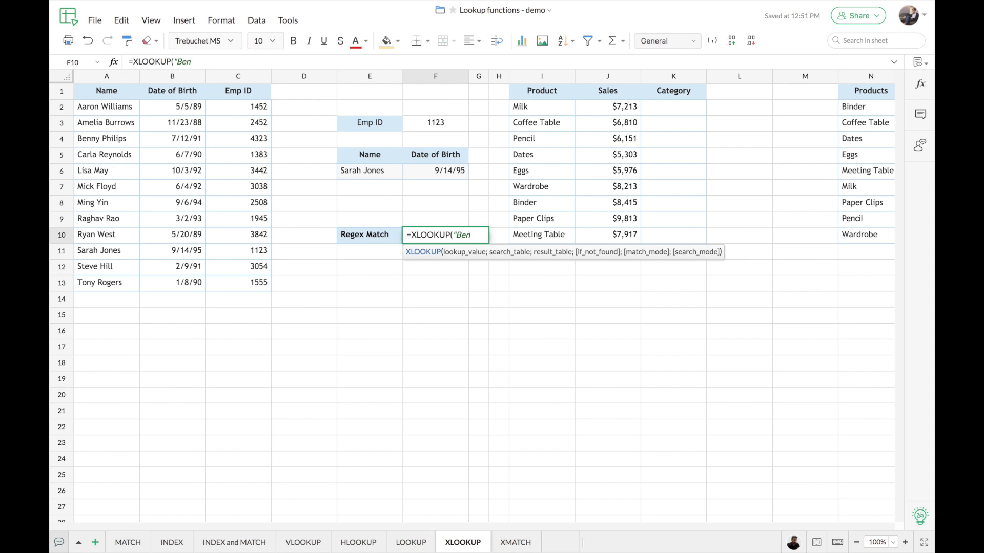
text(.*)
text(")
click(423, 256)
scroll(780, 390, down, 3)
scroll(781, 393, down, 5)
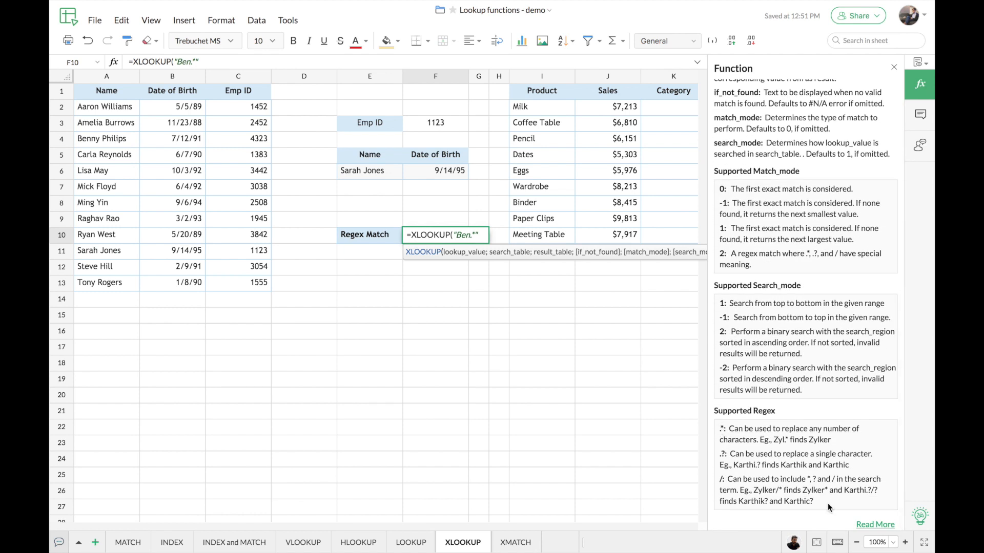
click(481, 234)
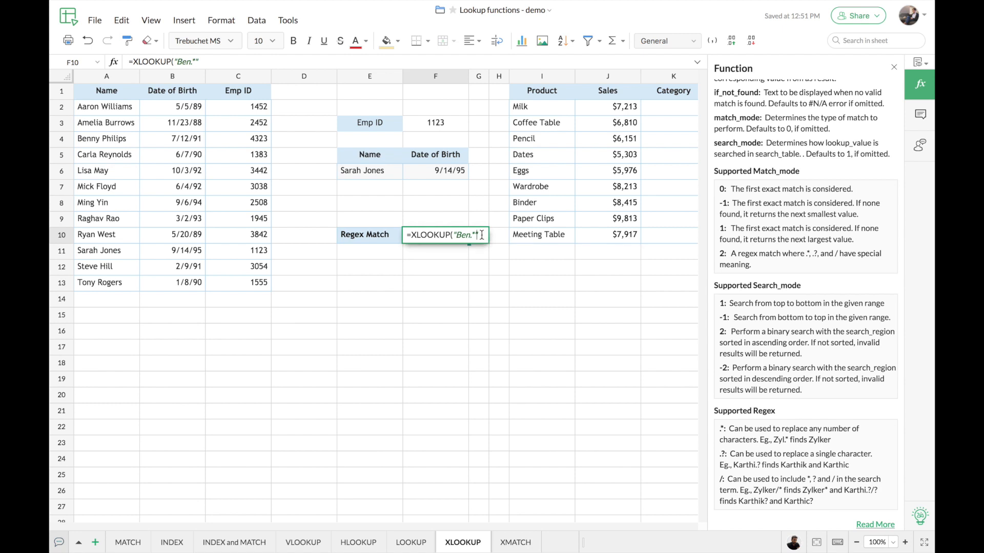
Step: Complete the F10 formula with search range A2:A13, result range C2:C13, not-found text "No result found" and match mode 2
text(,)
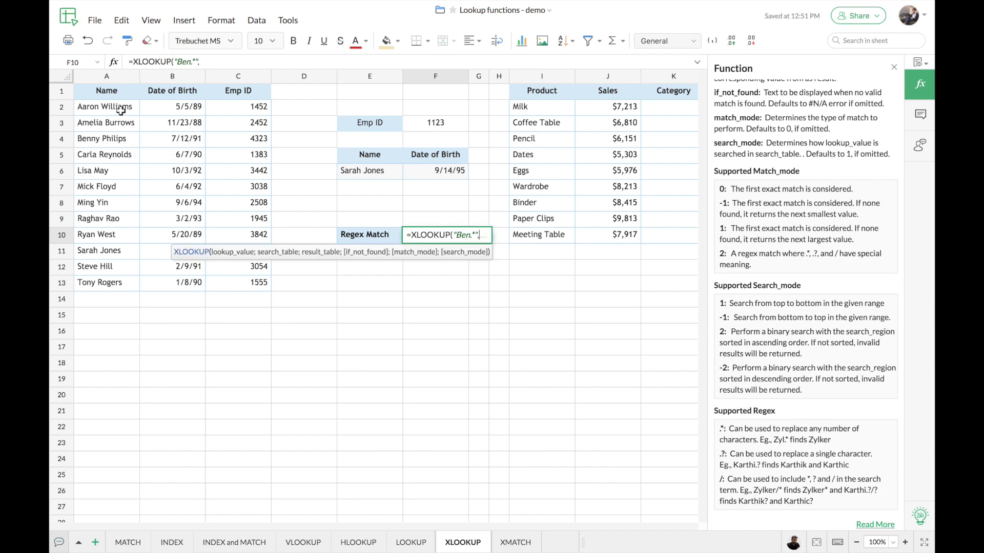
drag(112, 109, 109, 153)
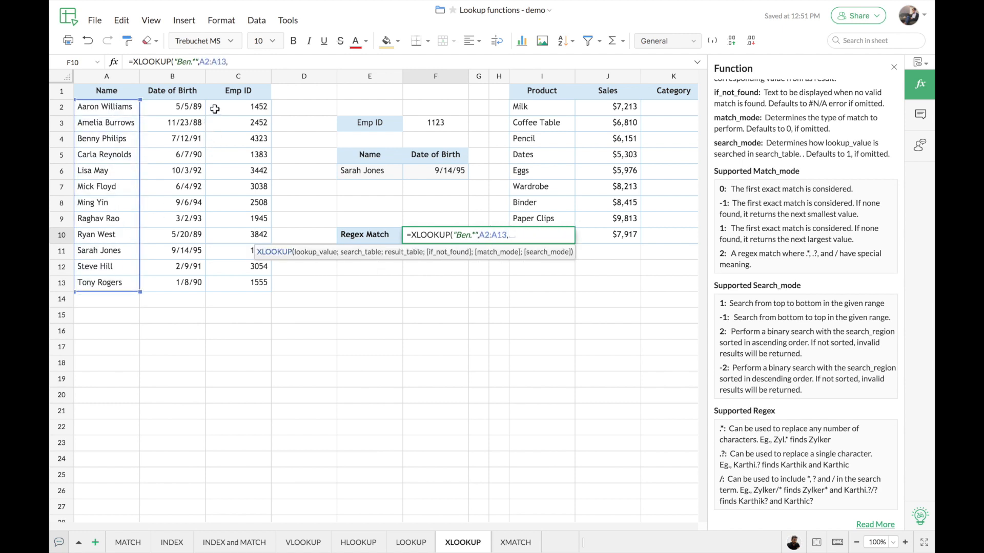
drag(215, 111, 228, 281)
text(,)
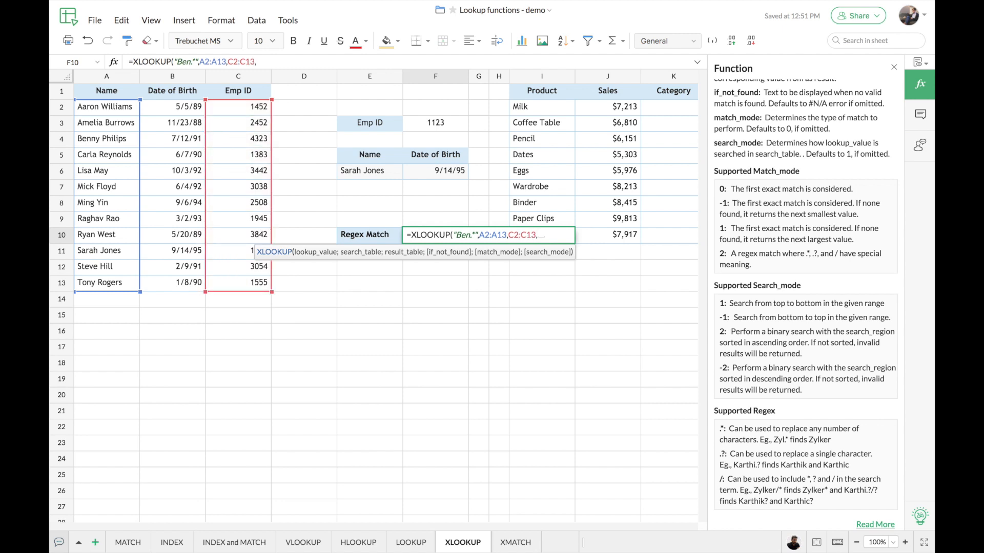
text("No result found",)
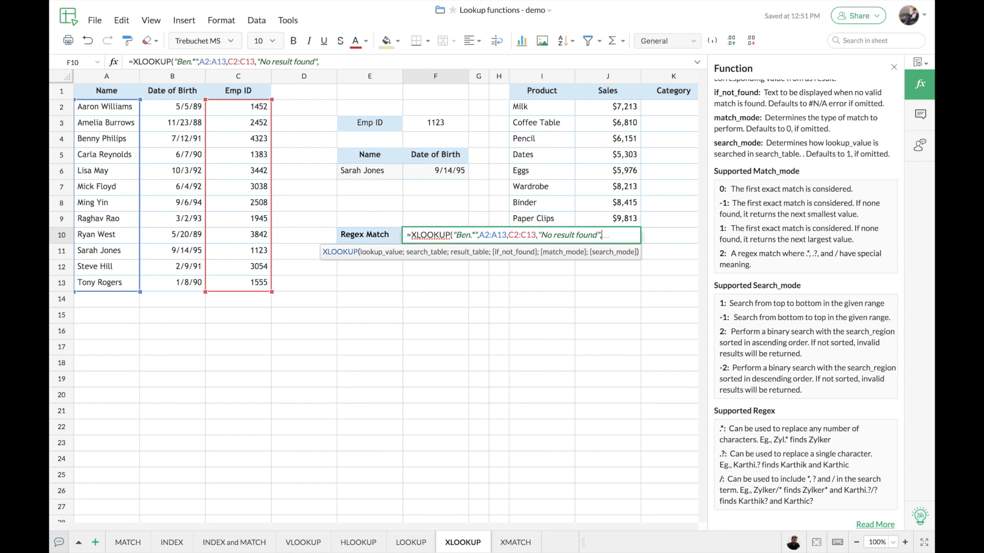
text(2)
key(Return)
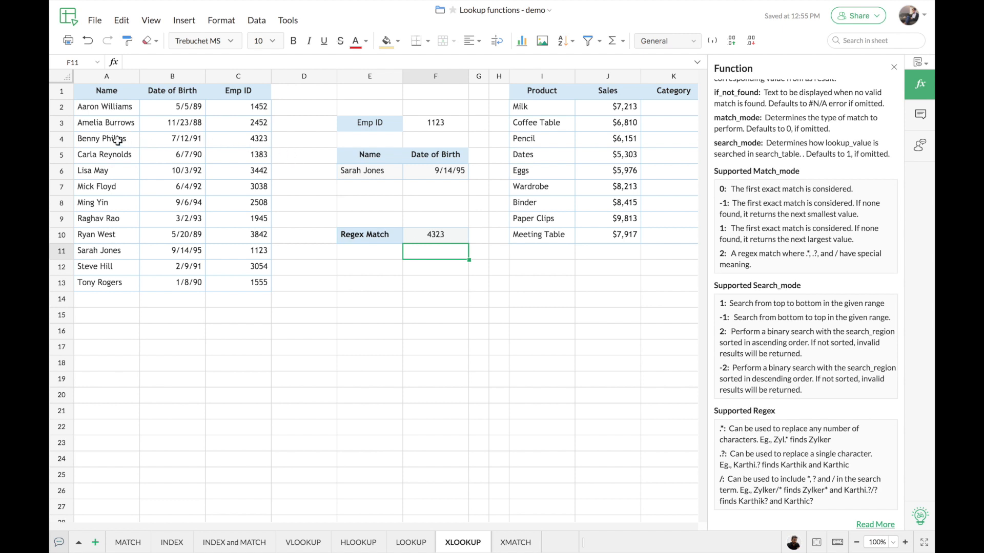
Step: Check the regex match against row A4:C4, review the F10 formula without changing it, and close the function help
drag(111, 138, 267, 145)
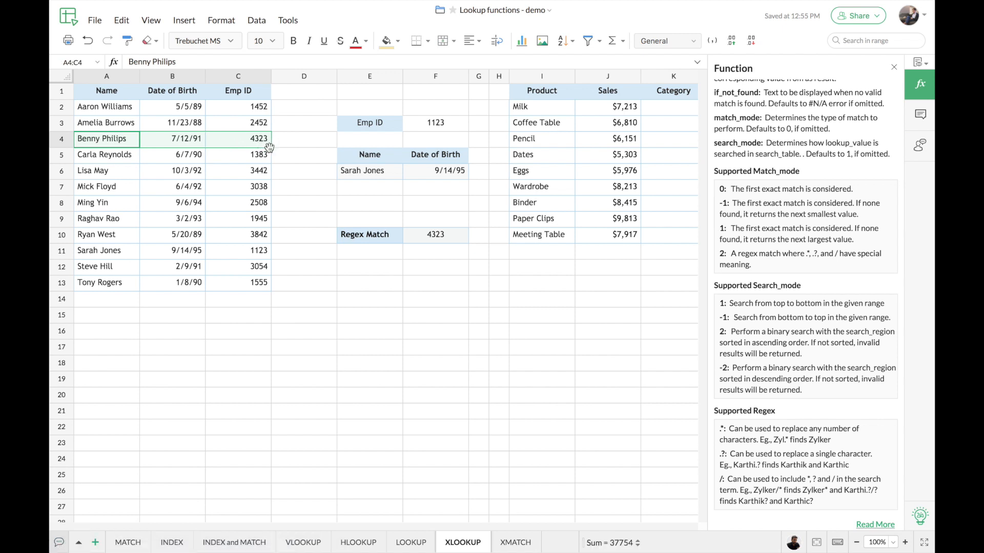
double_click(413, 242)
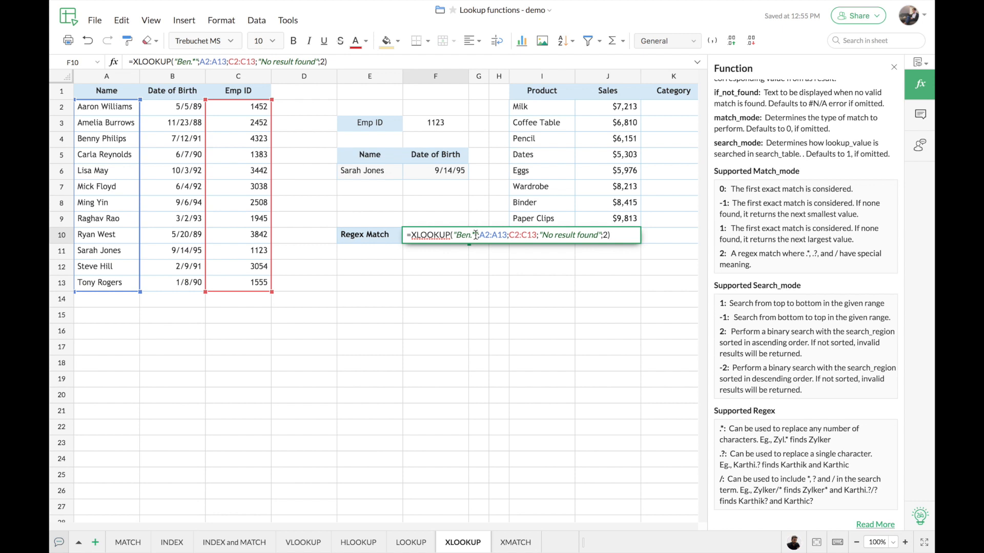
key(Return)
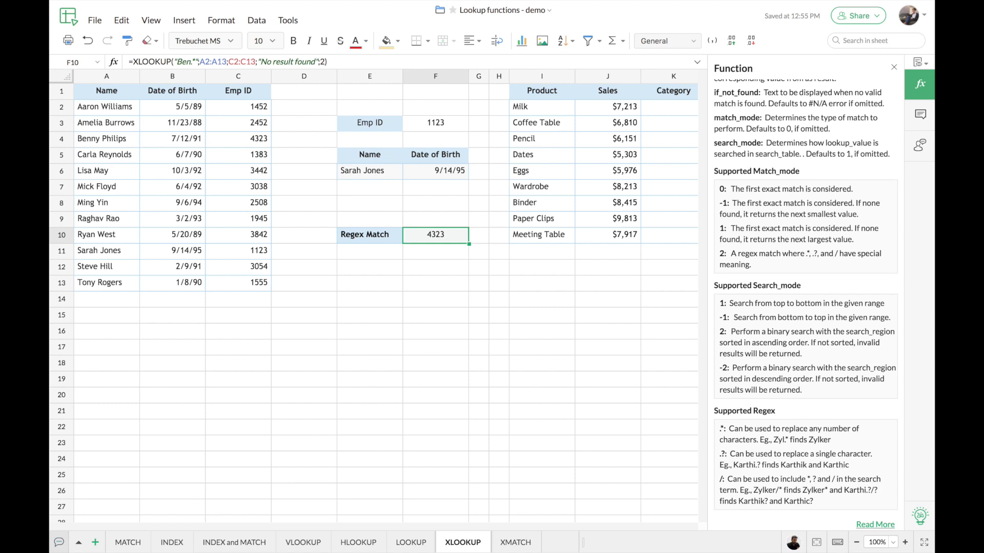
click(893, 67)
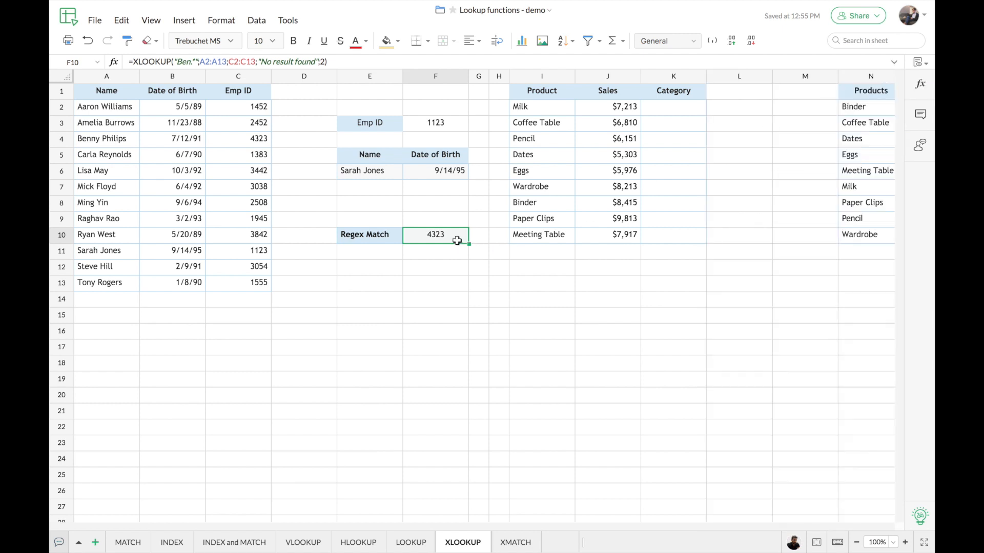
Step: Examine the product sales table with its empty Category column and the product-to-category reference table in columns N and O
scroll(457, 240, right, 7)
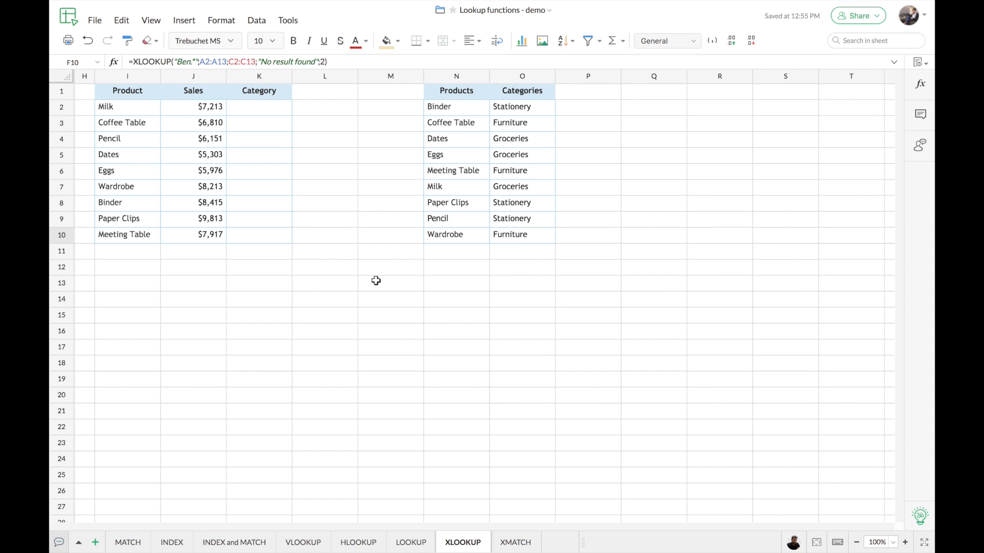
click(441, 107)
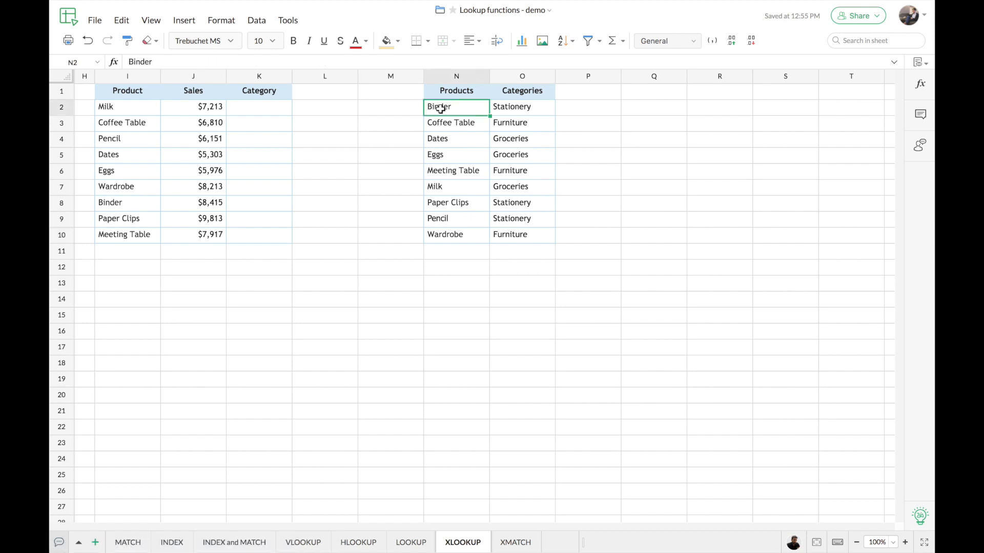
click(138, 110)
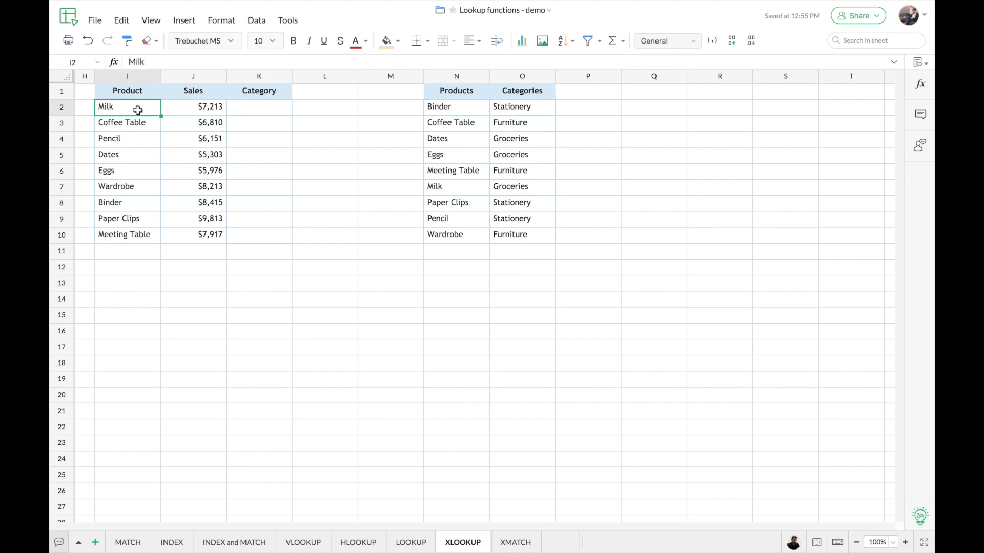
Step: Enter an XLOOKUP in Category cell K2 with lookup value I2, search range N2:N10 and result range O2:O10
click(246, 110)
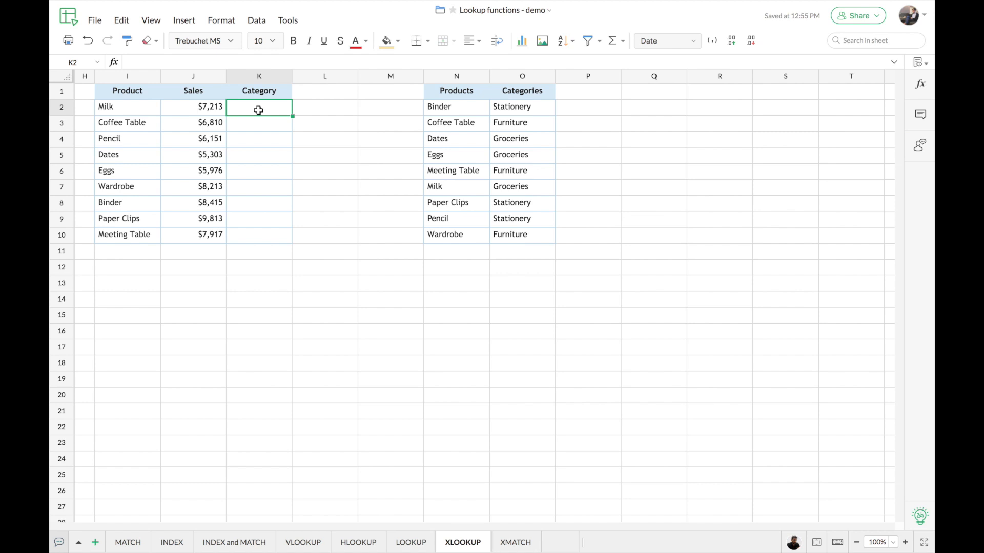
text(=XLOOKUP()
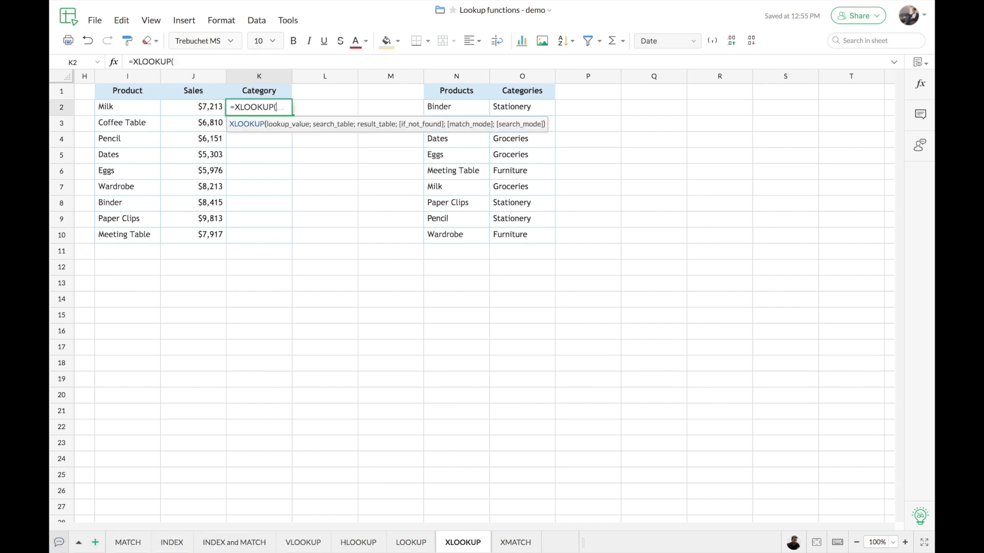
click(138, 113)
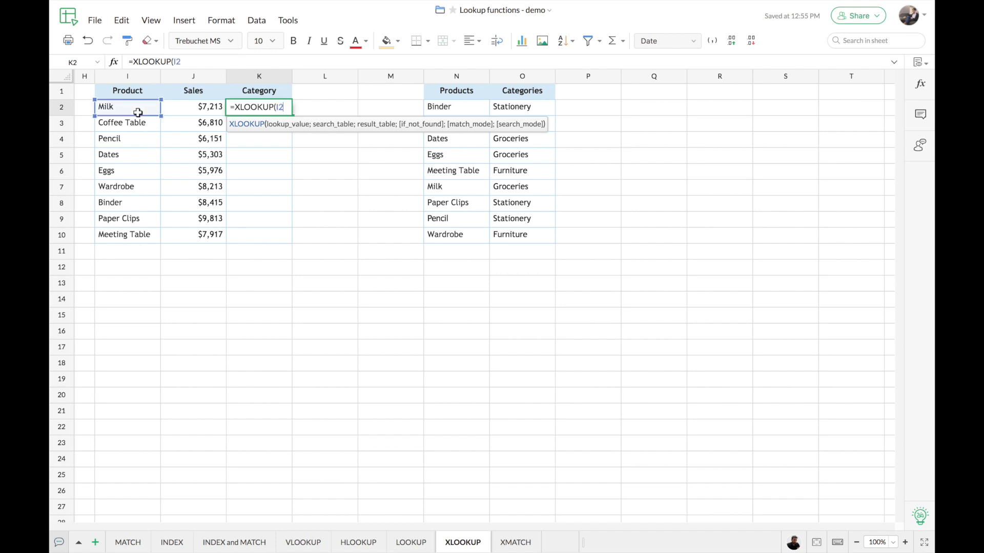
text(,)
drag(456, 108, 458, 231)
text(,)
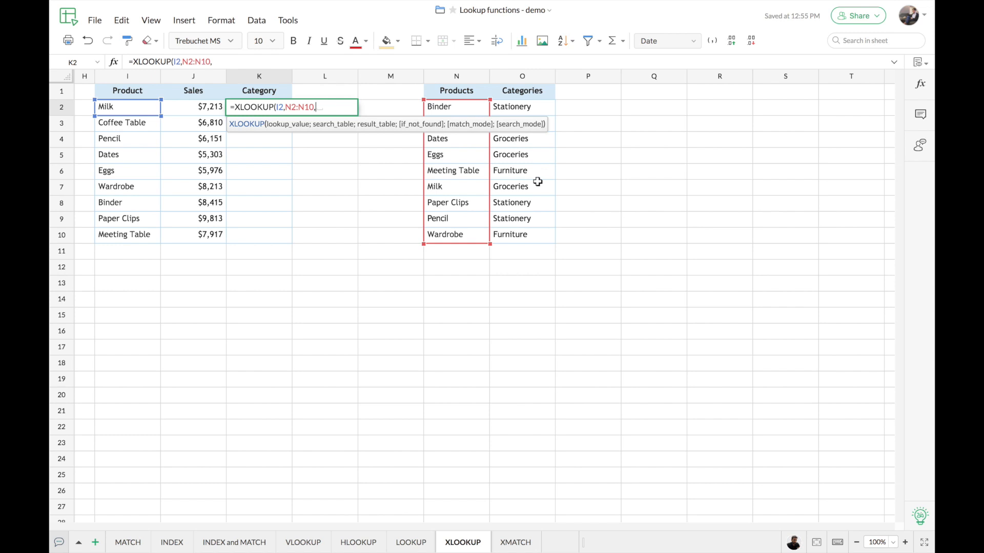
drag(537, 109, 542, 242)
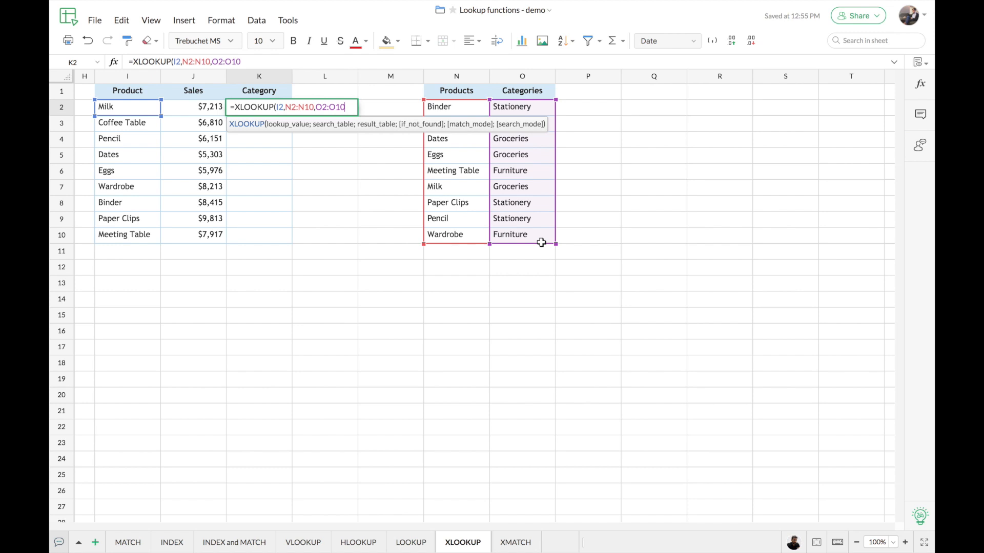
key(Return)
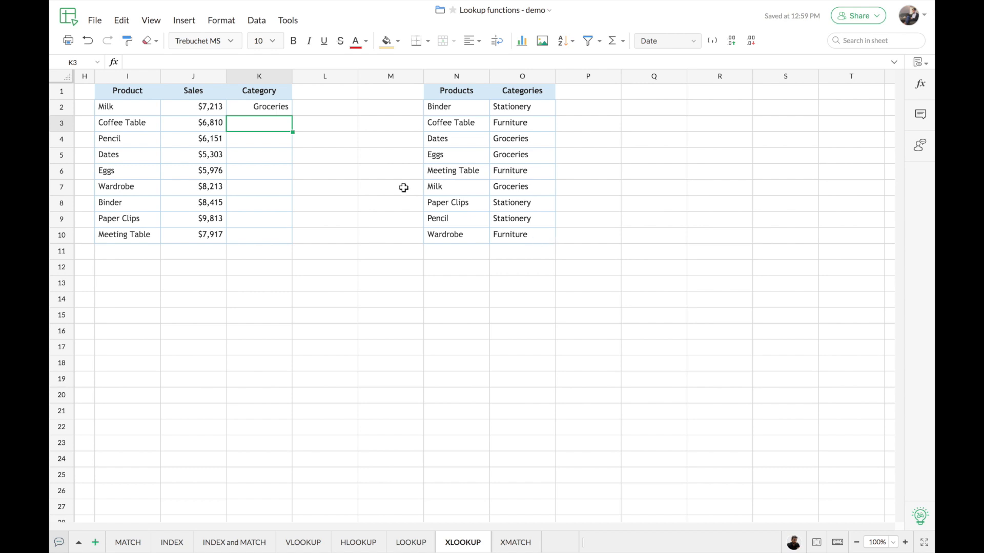
Step: Lock the row references in the K2 formula so its ranges read N$2:N$10 and O$2:O$10
click(271, 108)
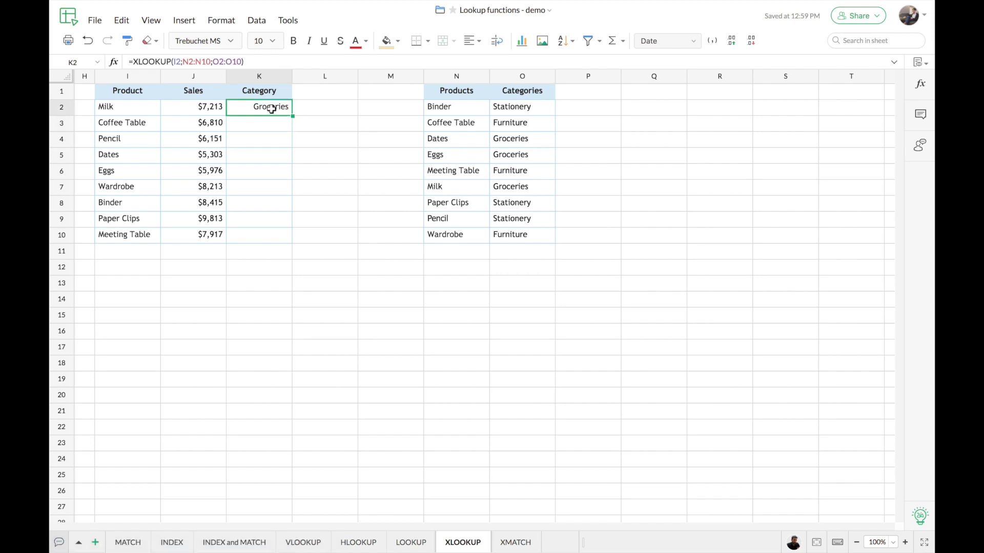
double_click(271, 109)
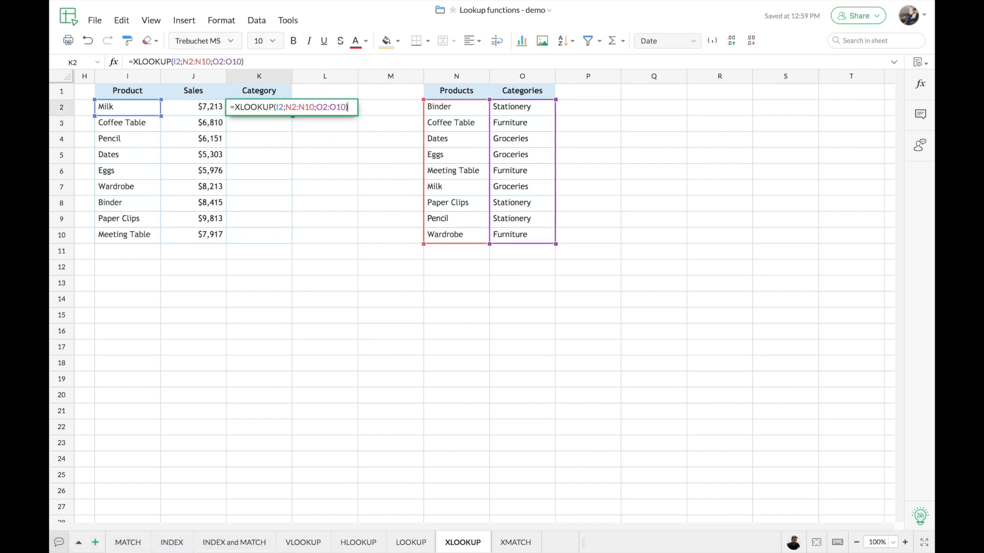
click(293, 106)
text($)
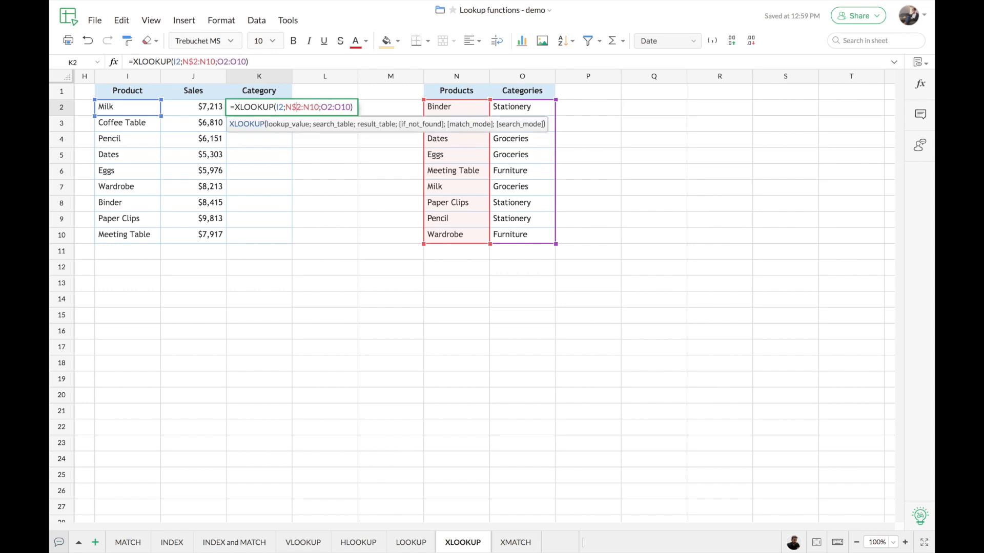
click(312, 107)
text($)
click(331, 107)
text($)
click(353, 107)
text($)
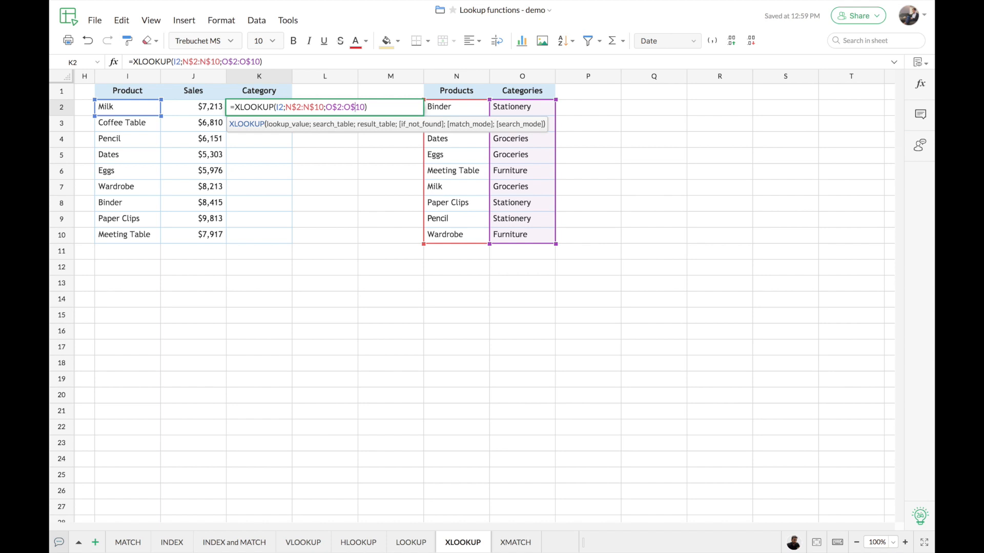
key(Return)
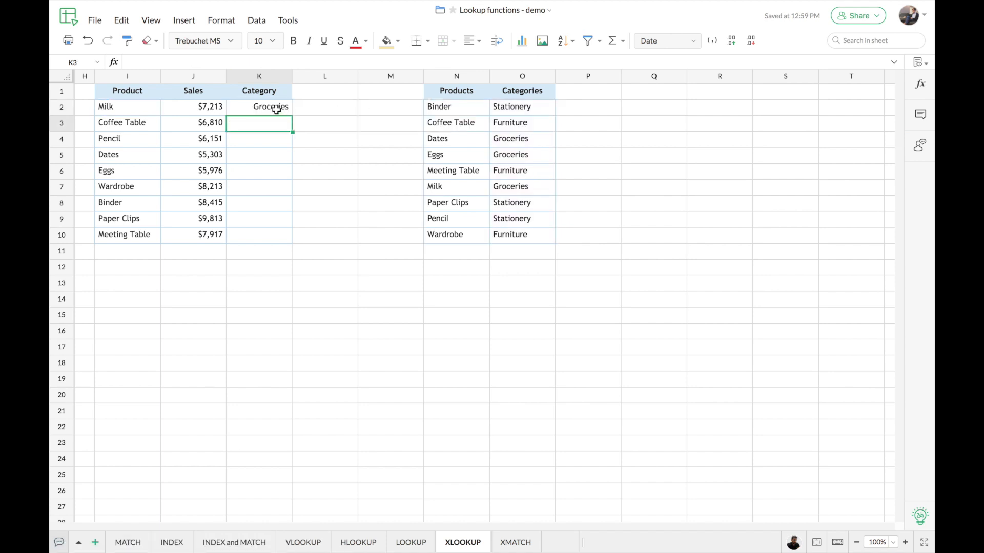
Step: Fill the K2 formula down the Category column to K10
click(277, 110)
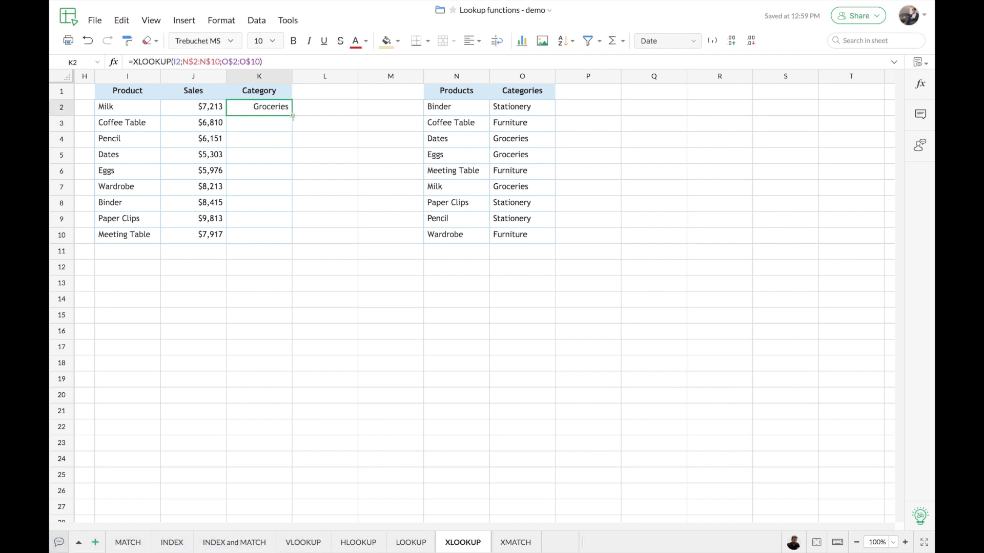
double_click(293, 118)
click(341, 173)
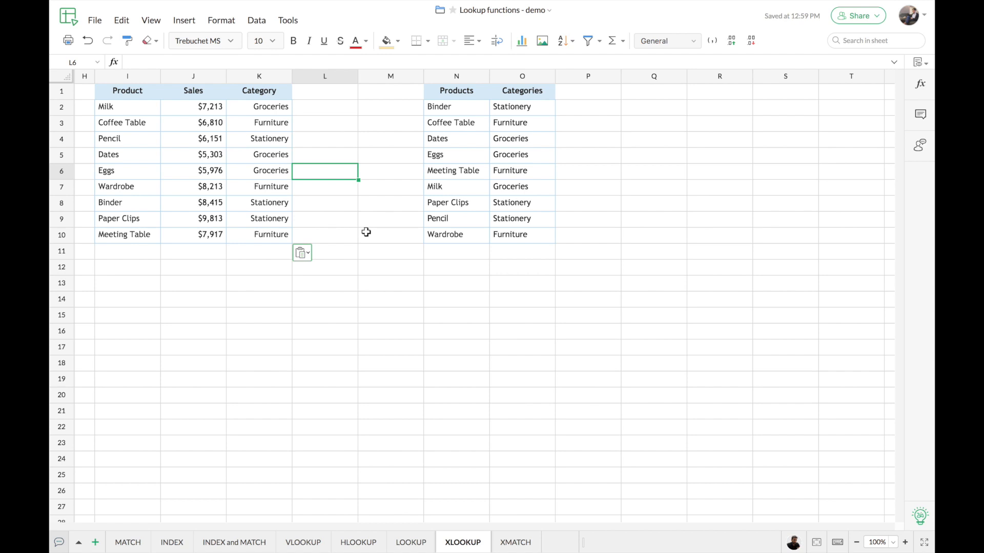
Step: On the XMATCH sheet, start an XMATCH formula in cell F4 with G2 as the search item
click(512, 542)
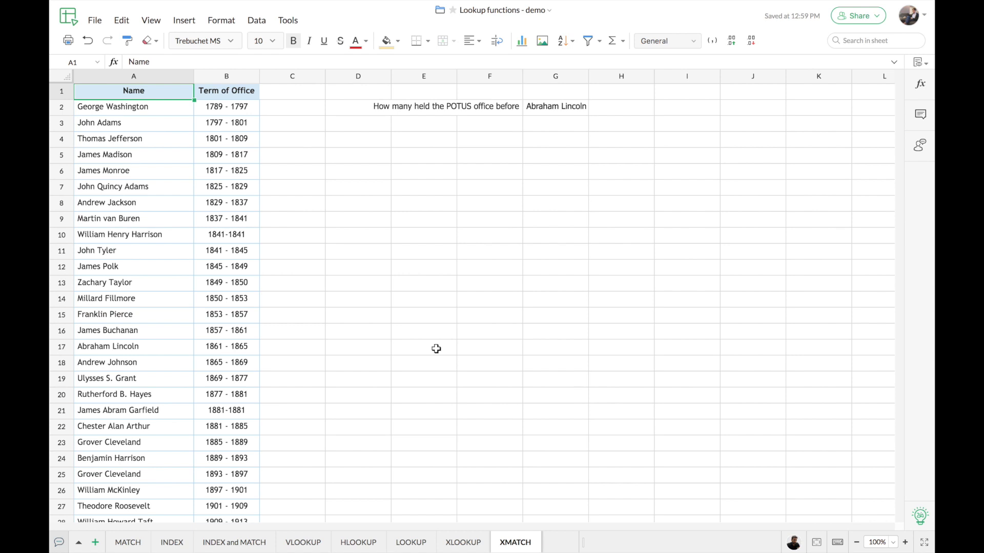
click(472, 138)
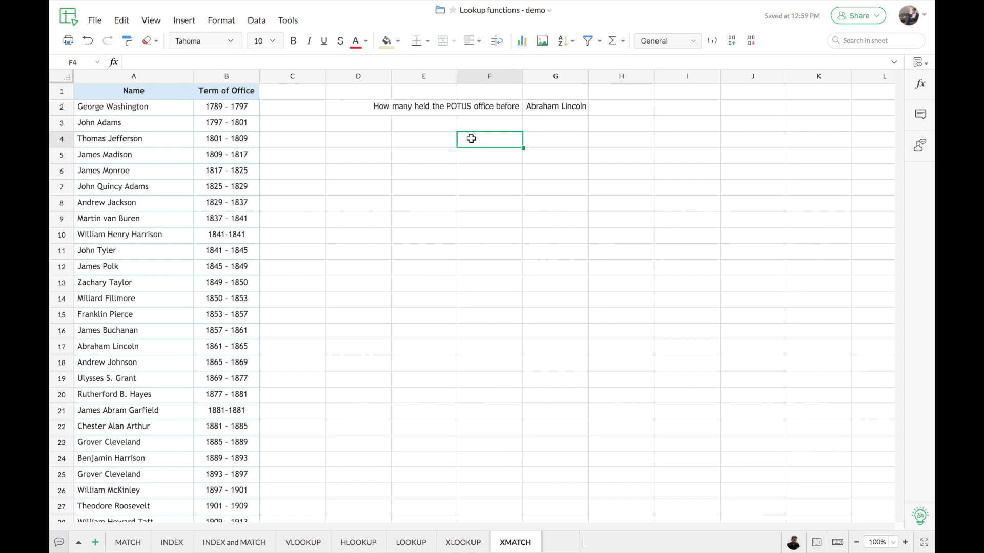
text(=XMATCH()
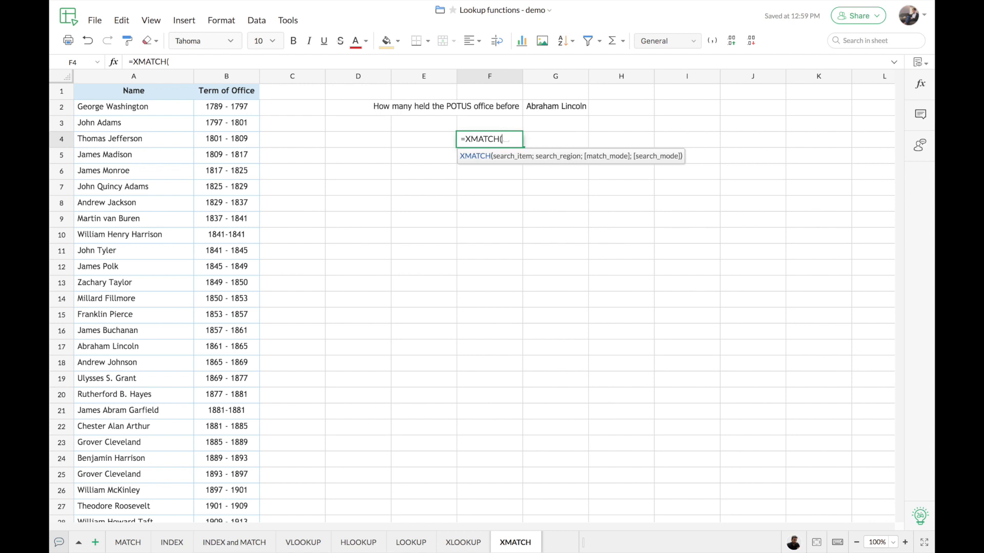
click(526, 110)
text(,)
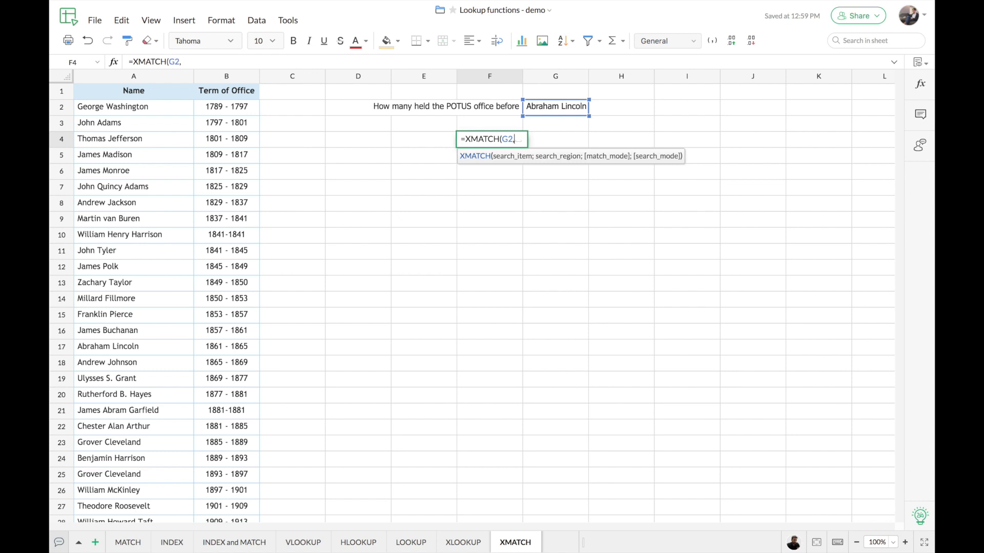
Step: Complete the F4 formula with search region A2:A46 and subtract 1 from the match position
click(168, 108)
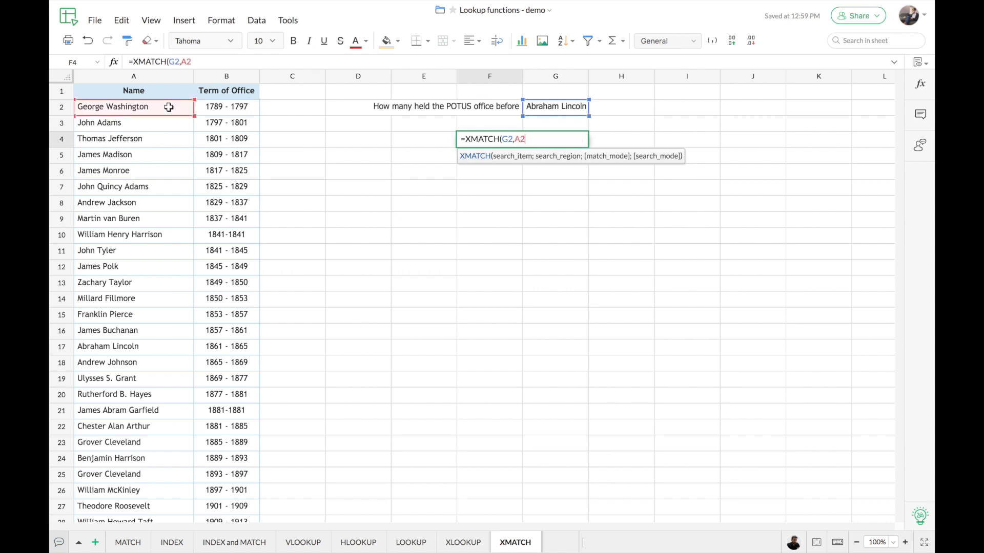
key(ctrl+shift+Down)
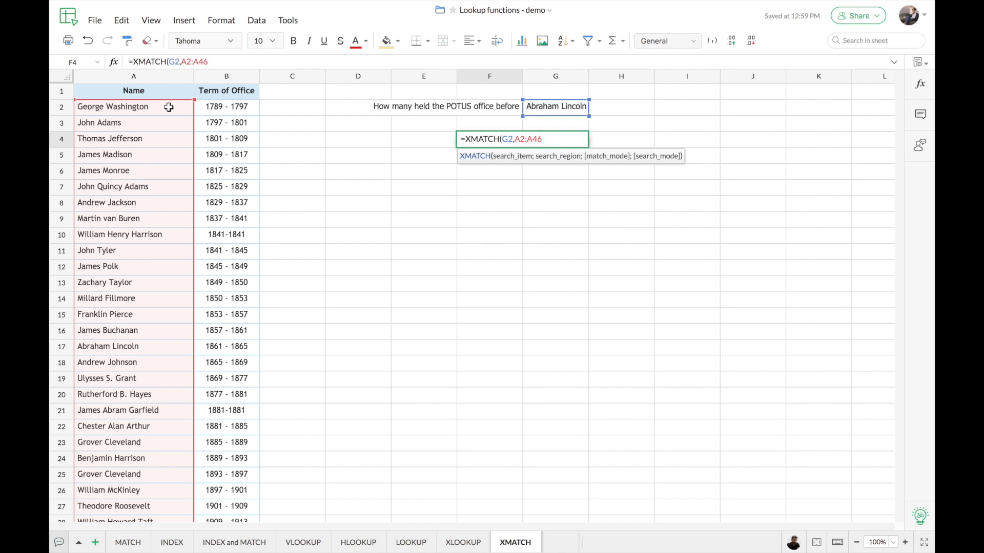
text())
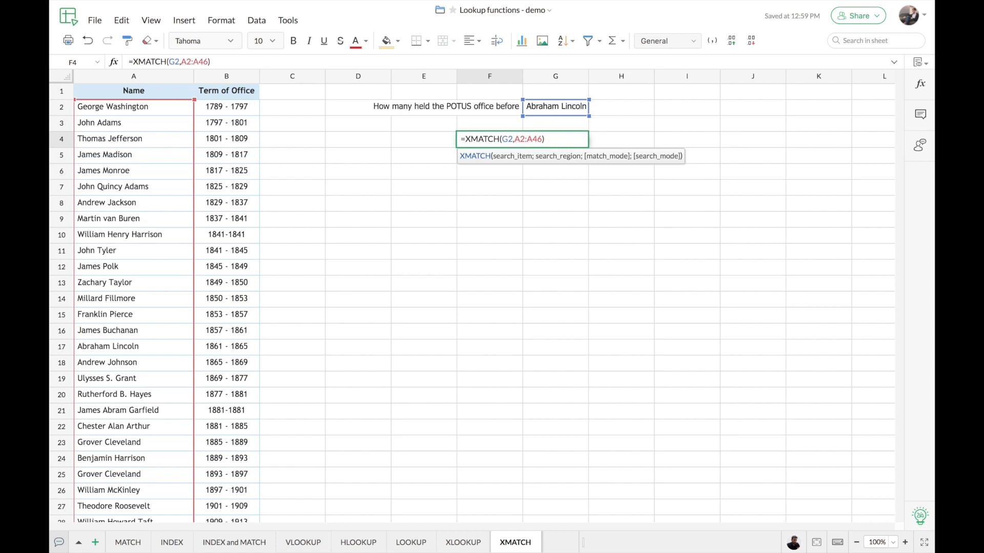
text(-1)
key(Return)
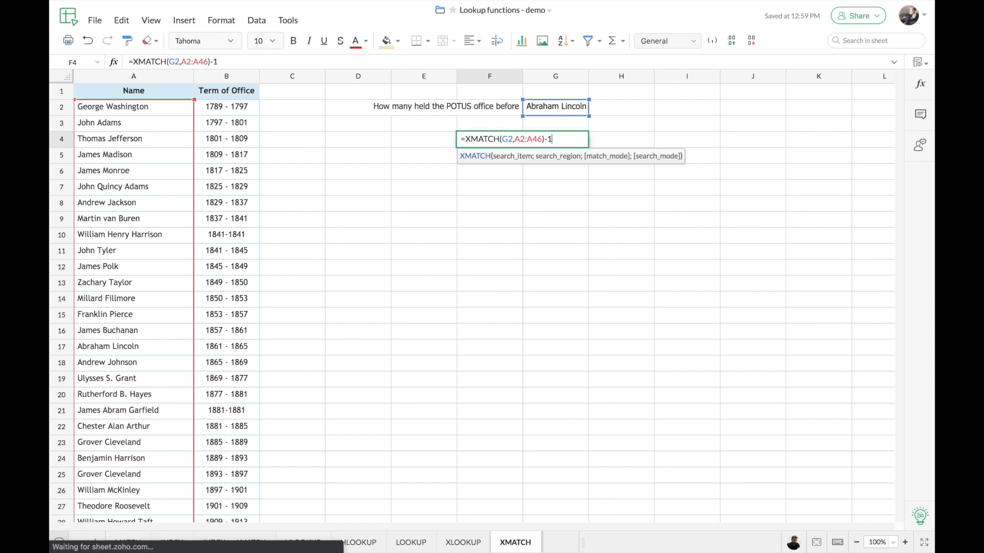